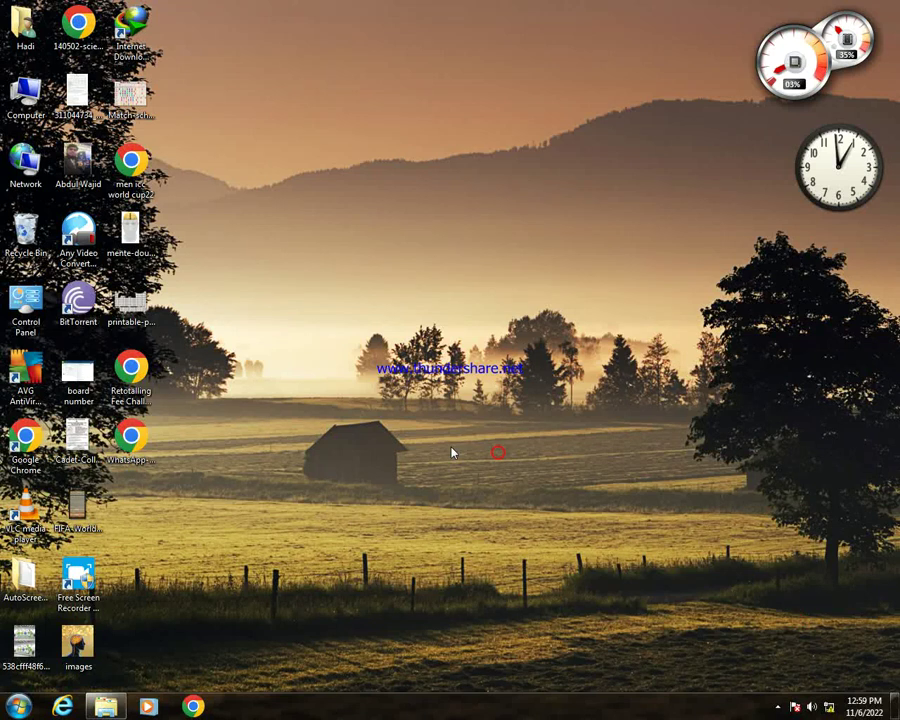
# Launch Word 2013 from the Windows 7 Start menu.
pyautogui.click(778, 707)
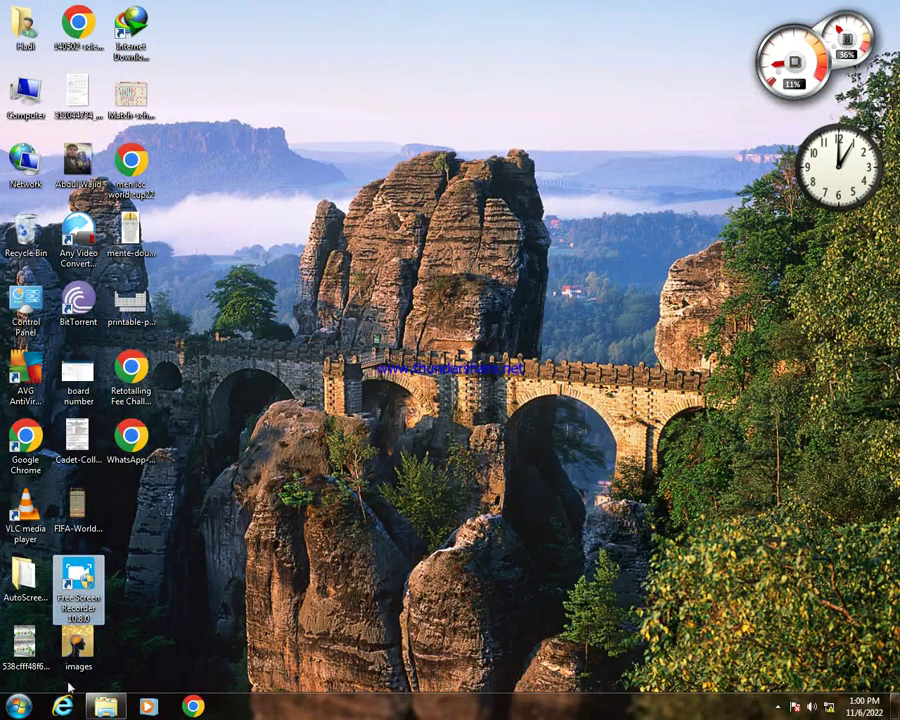
pyautogui.press('super')
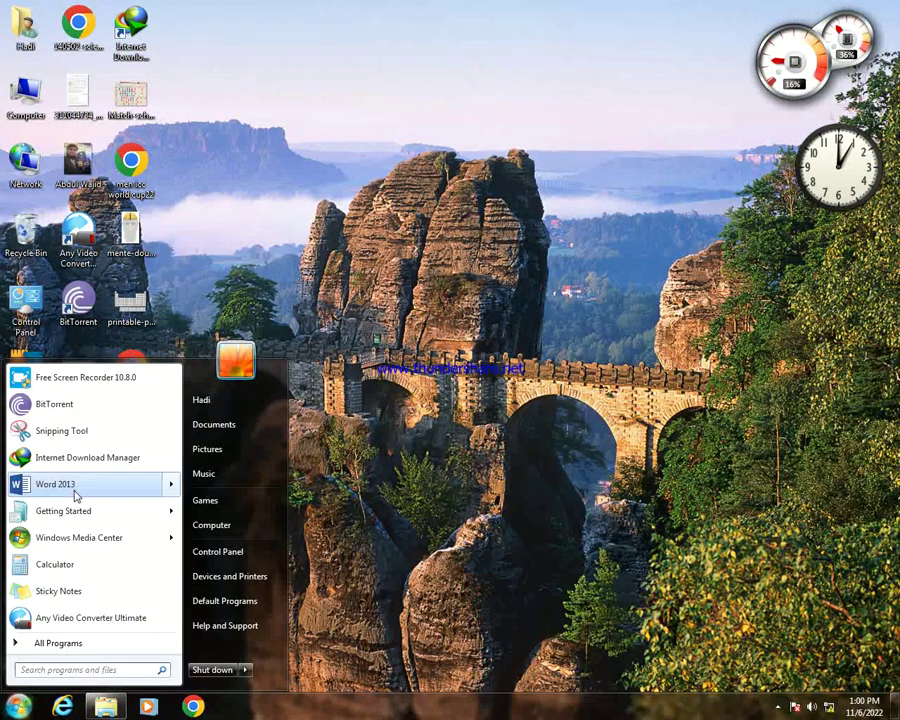
pyautogui.click(74, 490)
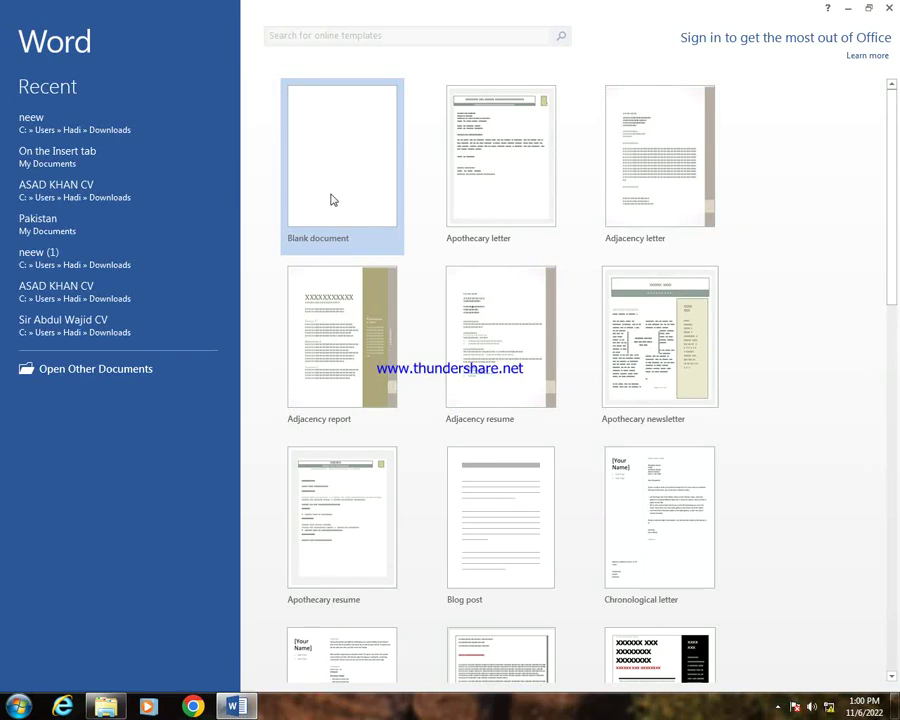
# Create a blank document and draw a 2.29" by 4.08" blue rectangle as the house wall.
pyautogui.click(331, 199)
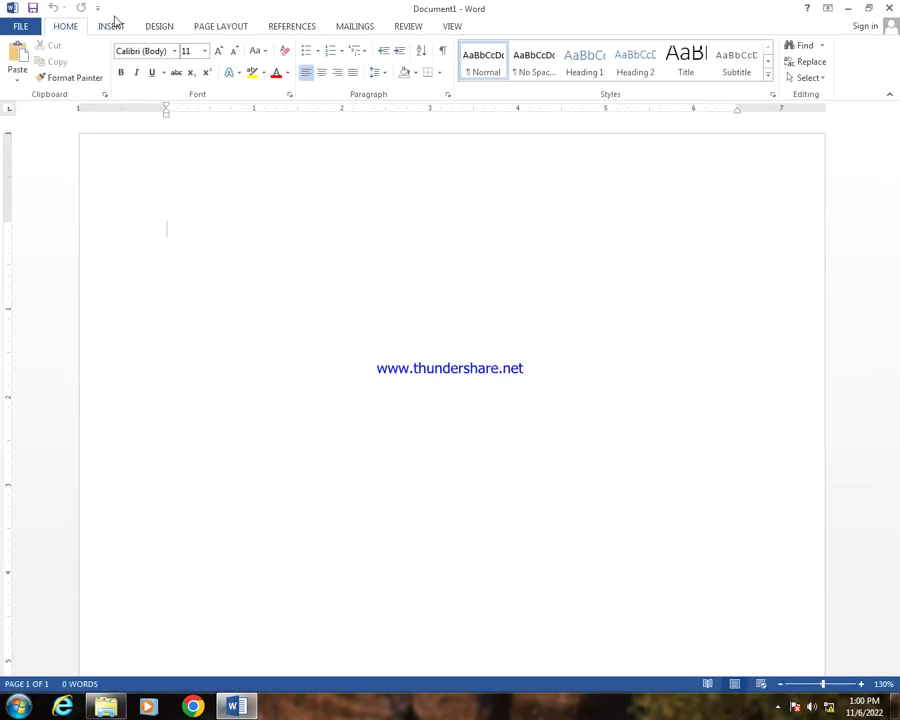
pyautogui.click(114, 26)
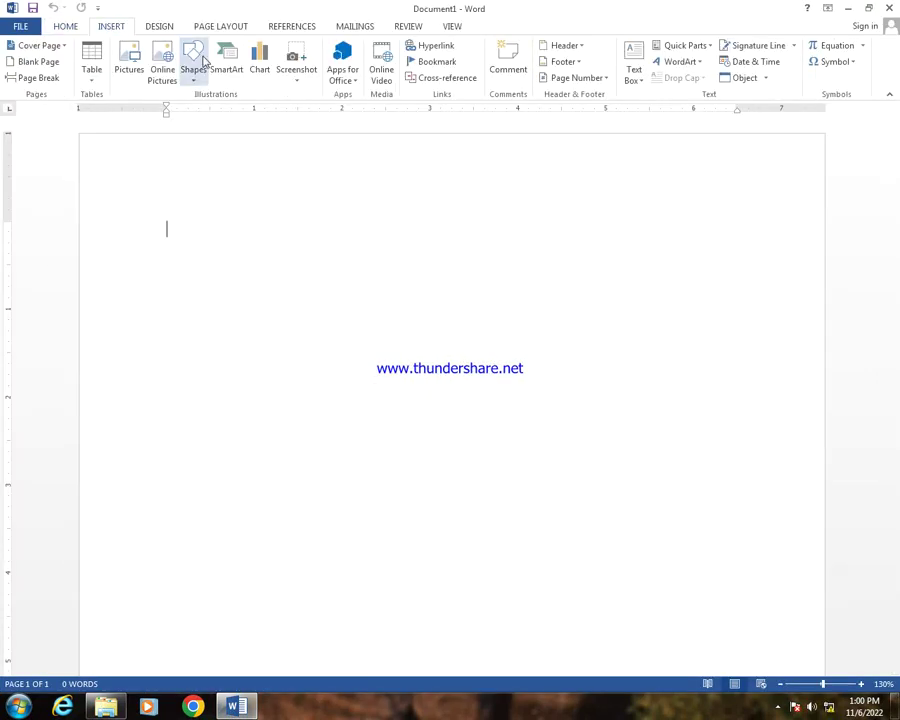
pyautogui.click(194, 70)
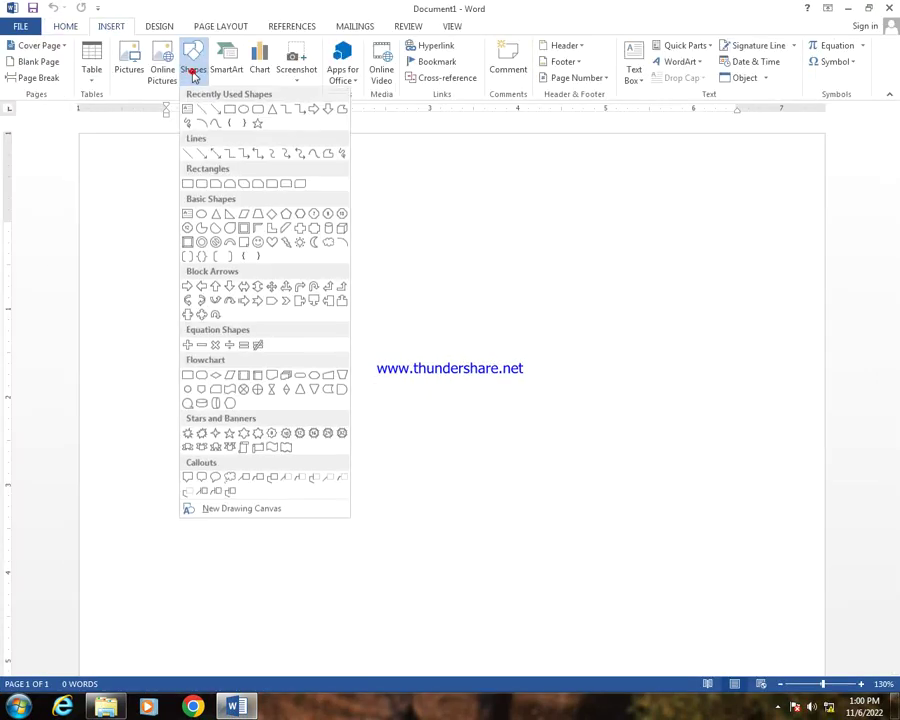
pyautogui.click(229, 111)
pyautogui.moveTo(264, 401)
pyautogui.mouseDown()
pyautogui.moveTo(433, 557)
pyautogui.moveTo(583, 598)
pyautogui.mouseUp()
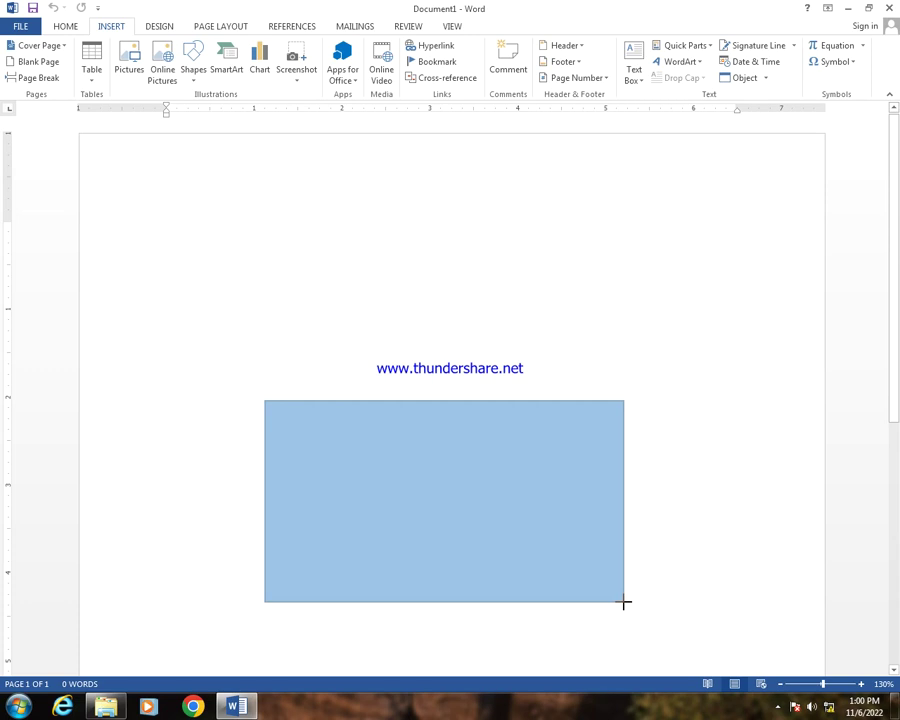
pyautogui.moveTo(583, 598); pyautogui.dragTo(624, 601)
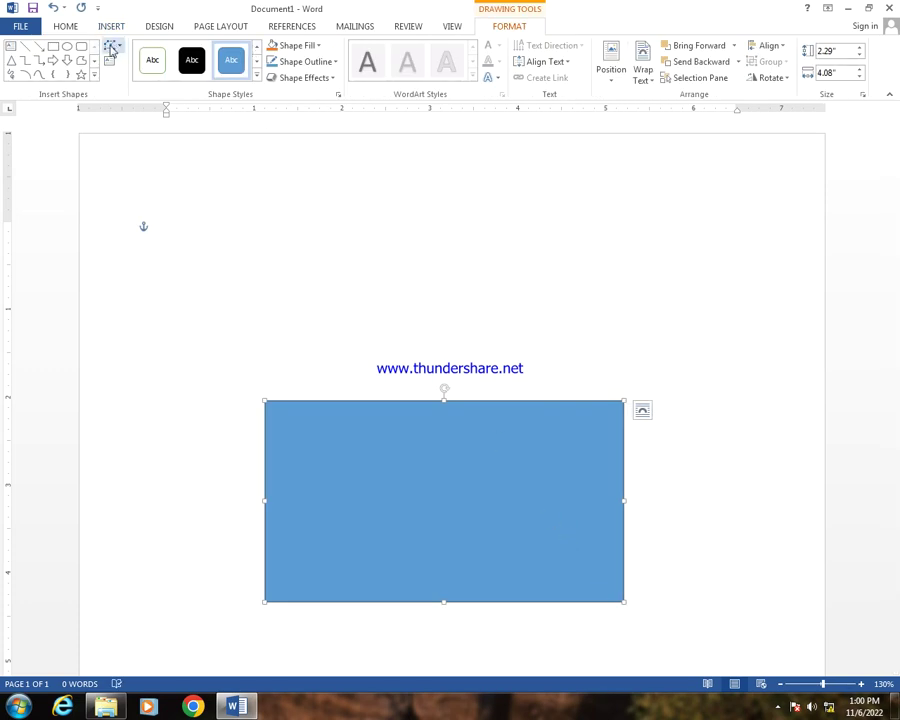
# Draw a 1.95" by 4.08" isosceles triangle roof above the wall, matching its width.
pyautogui.click(94, 74)
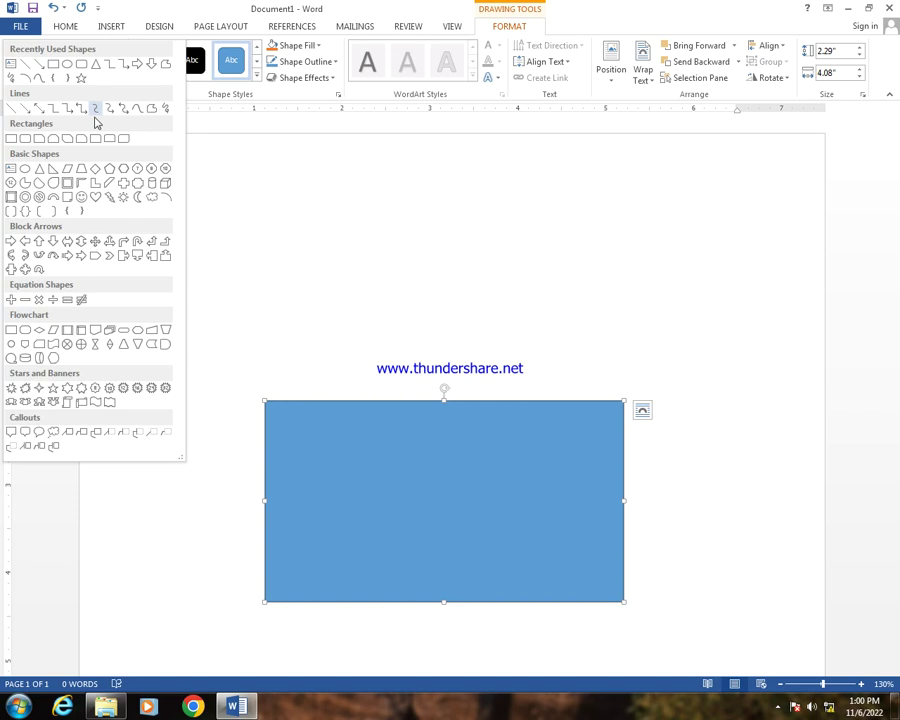
pyautogui.click(40, 169)
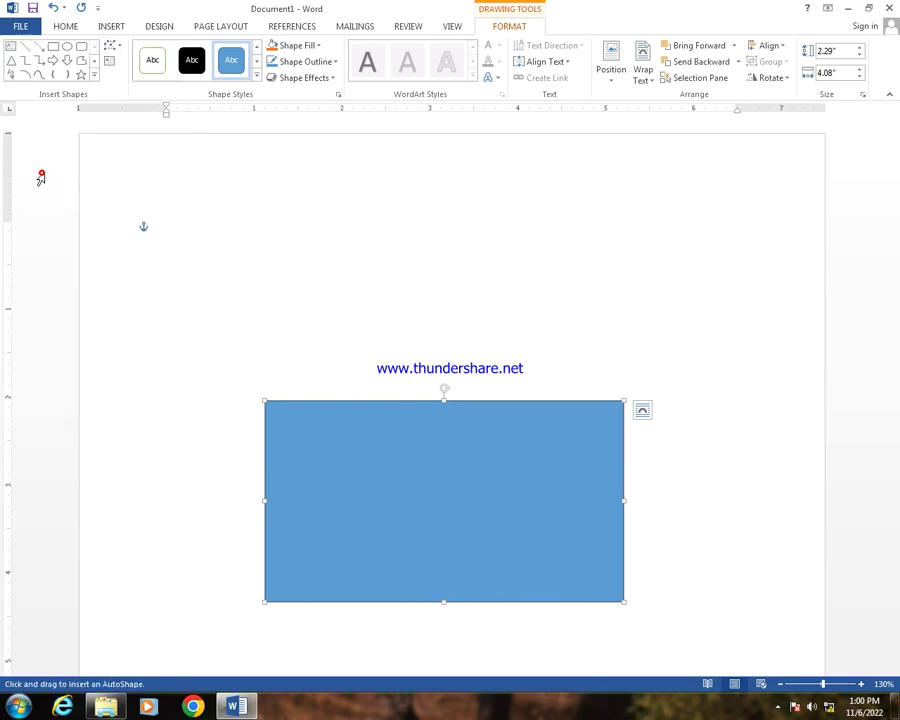
pyautogui.moveTo(278, 228); pyautogui.dragTo(293, 278)
pyautogui.moveTo(317, 340); pyautogui.dragTo(621, 397)
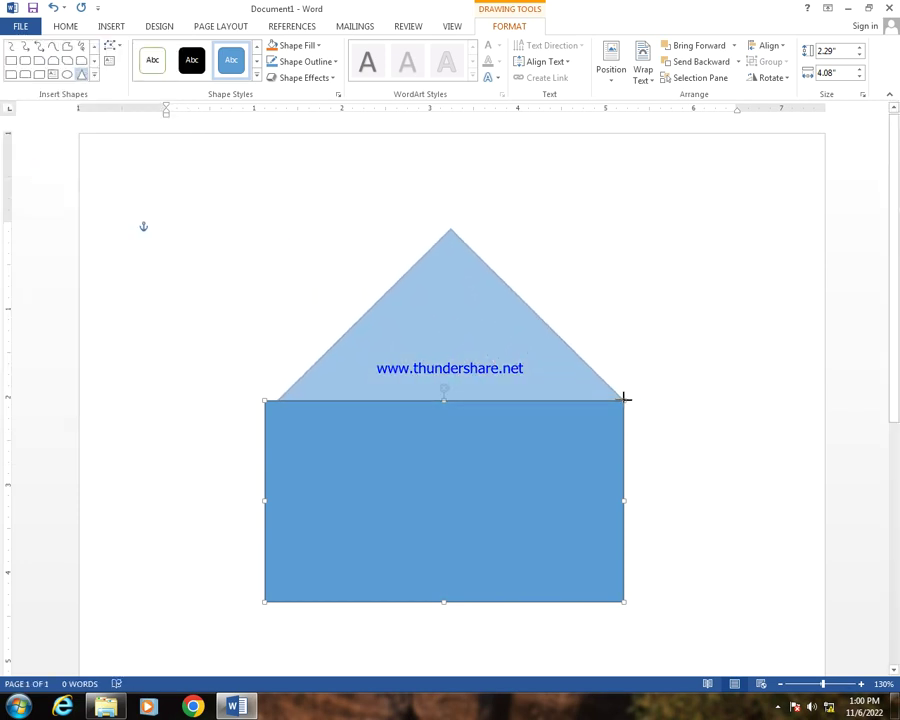
pyautogui.moveTo(621, 397); pyautogui.dragTo(621, 397)
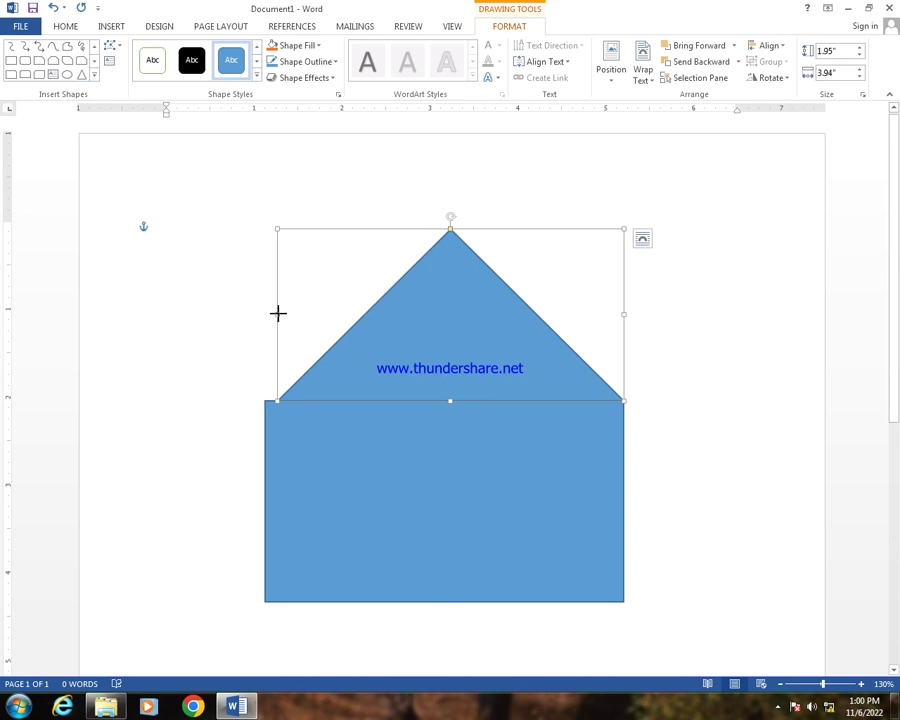
pyautogui.moveTo(278, 313); pyautogui.dragTo(264, 311)
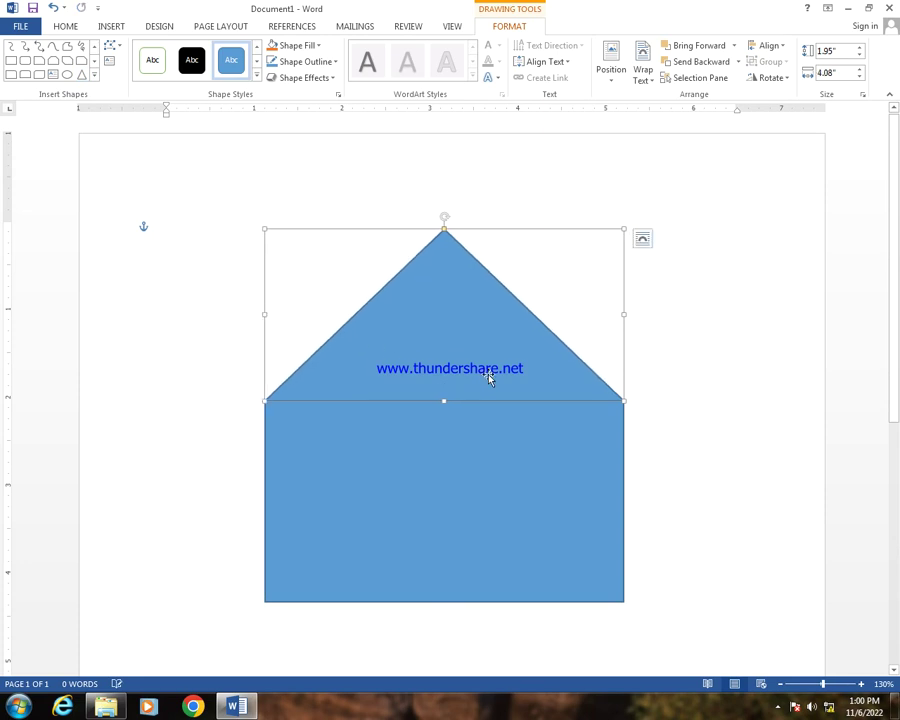
# Style the roof triangle with a black-outline shape style and a yellow fill.
pyautogui.click(258, 46)
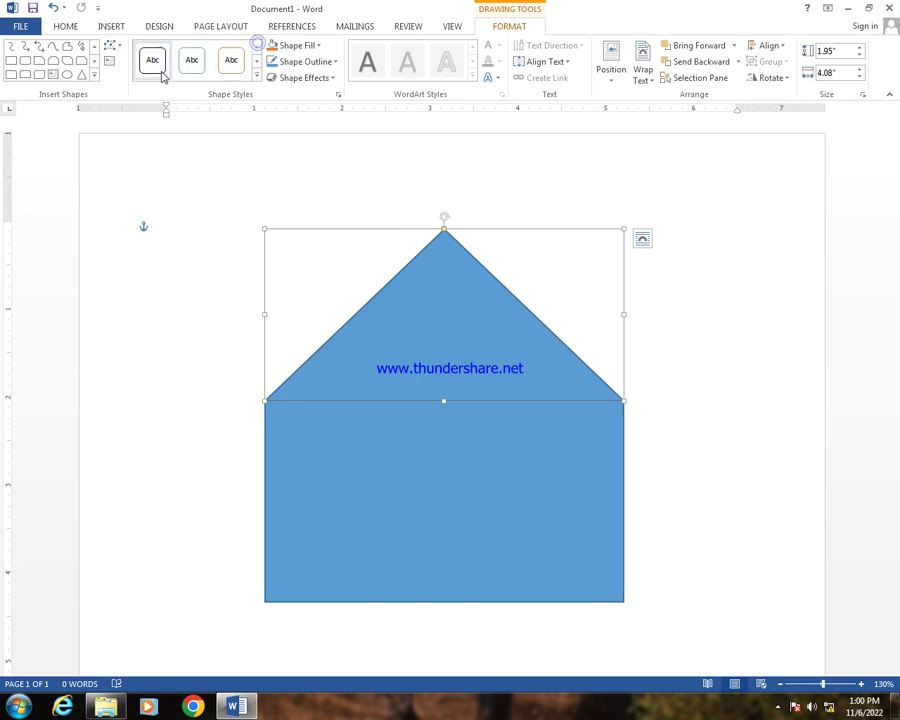
pyautogui.click(156, 66)
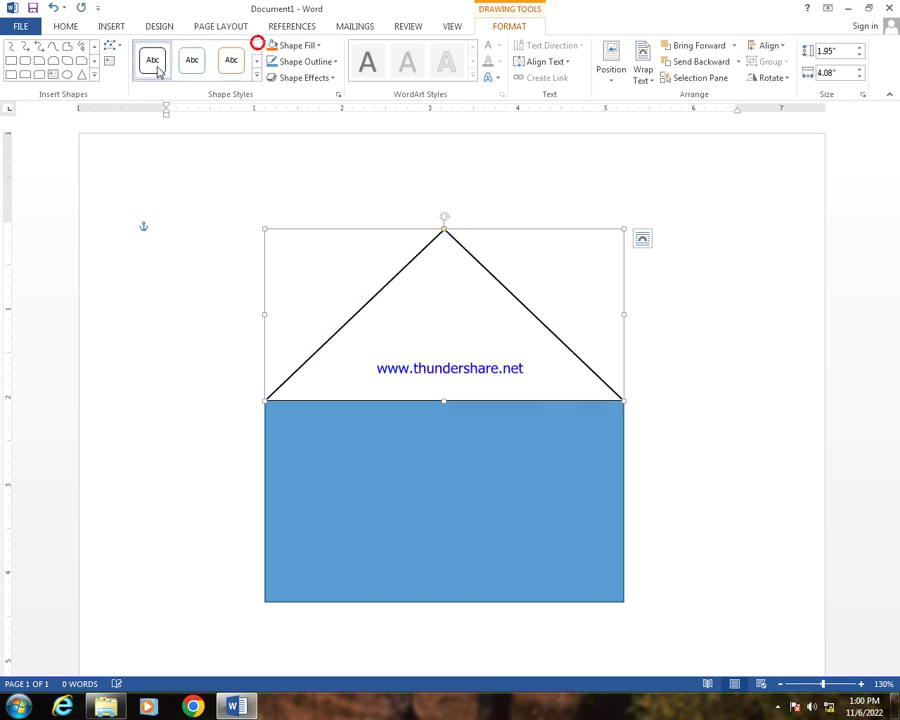
pyautogui.click(320, 51)
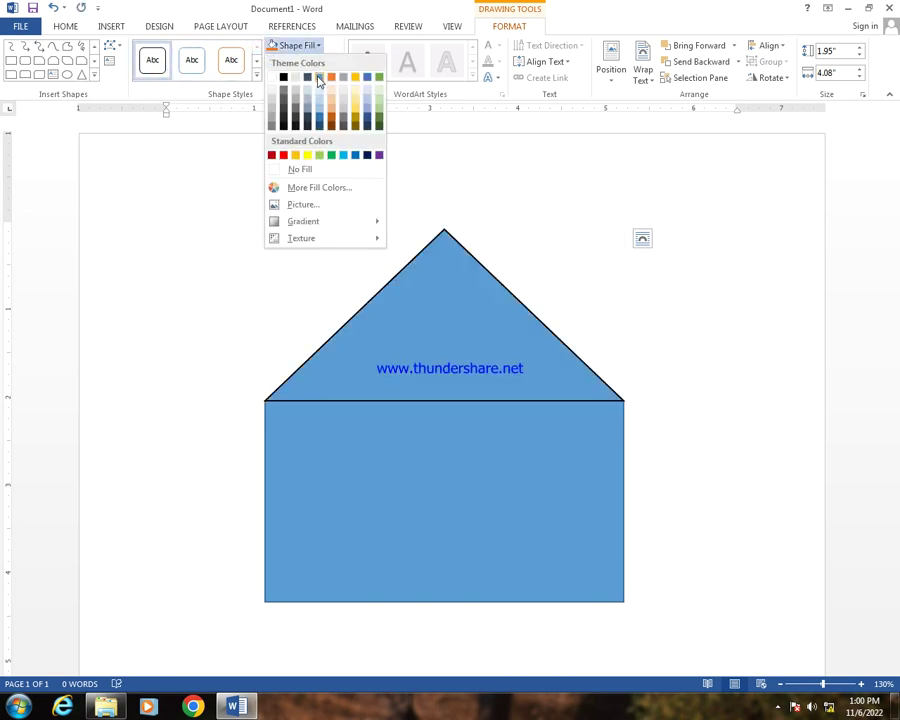
pyautogui.click(306, 156)
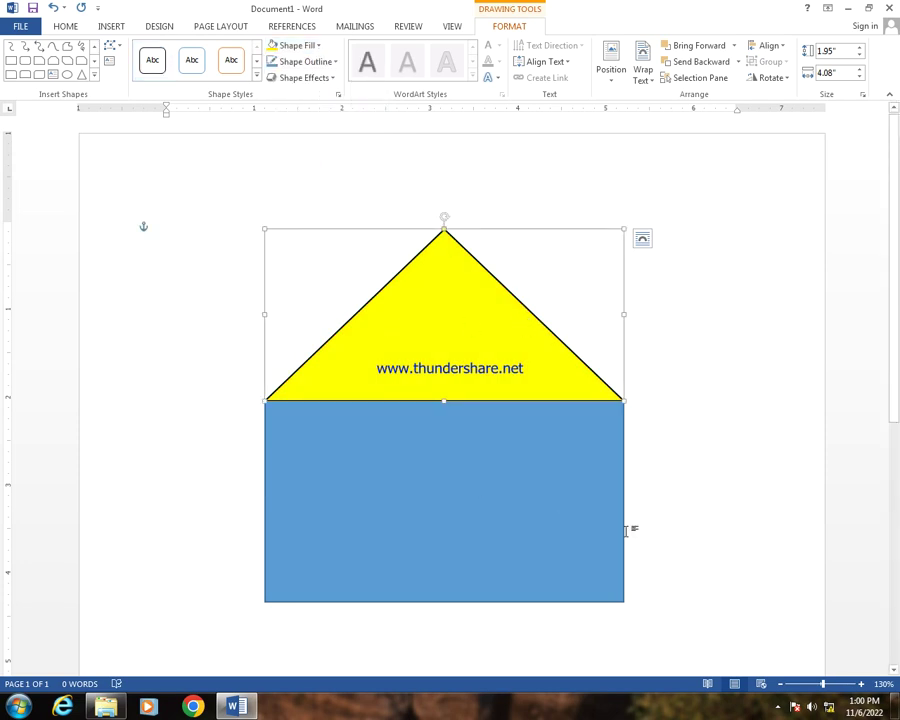
pyautogui.click(682, 510)
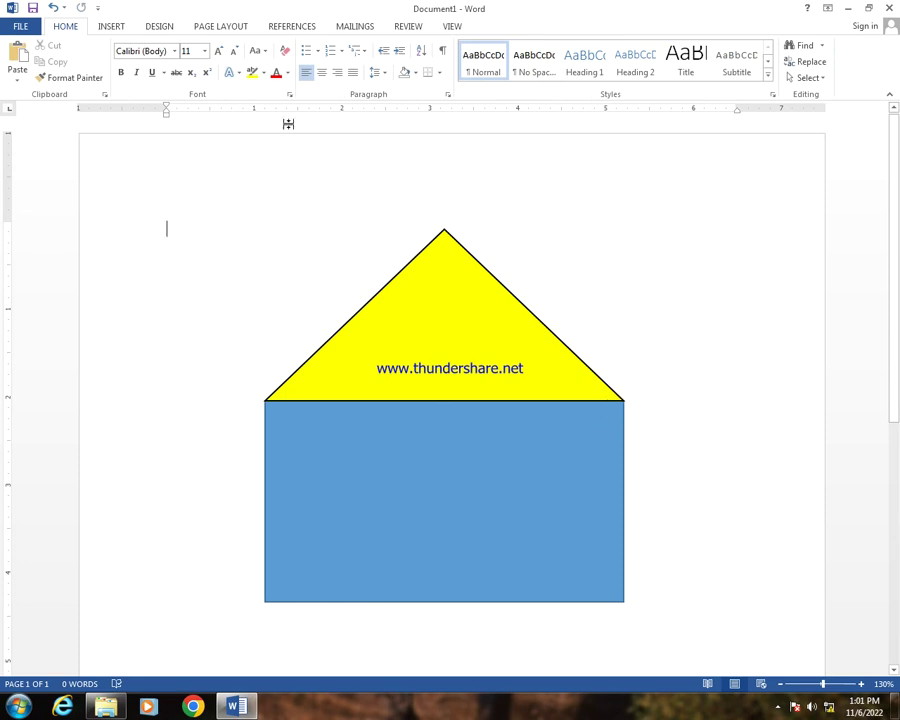
# Draw a 1.3" by 0.87" black door rectangle at the bottom centre of the wall.
pyautogui.click(403, 437)
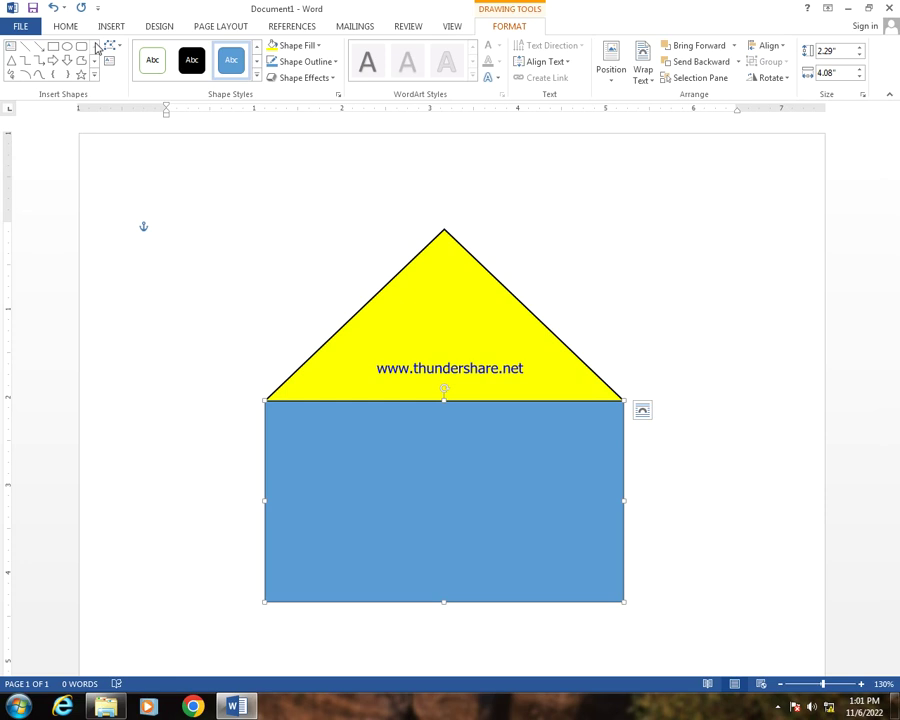
pyautogui.click(53, 46)
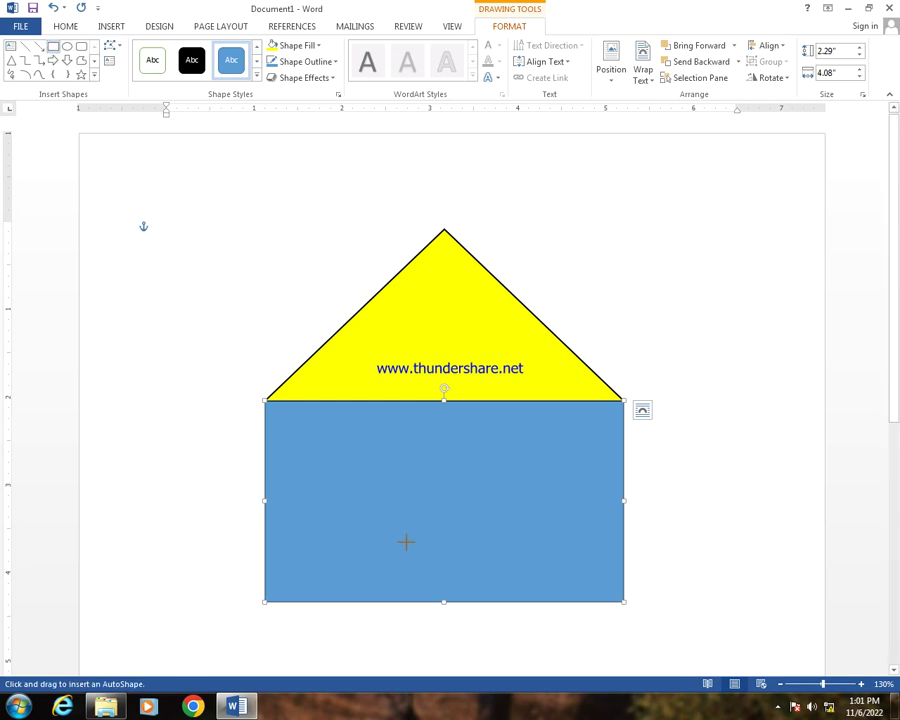
pyautogui.moveTo(407, 536); pyautogui.dragTo(474, 602)
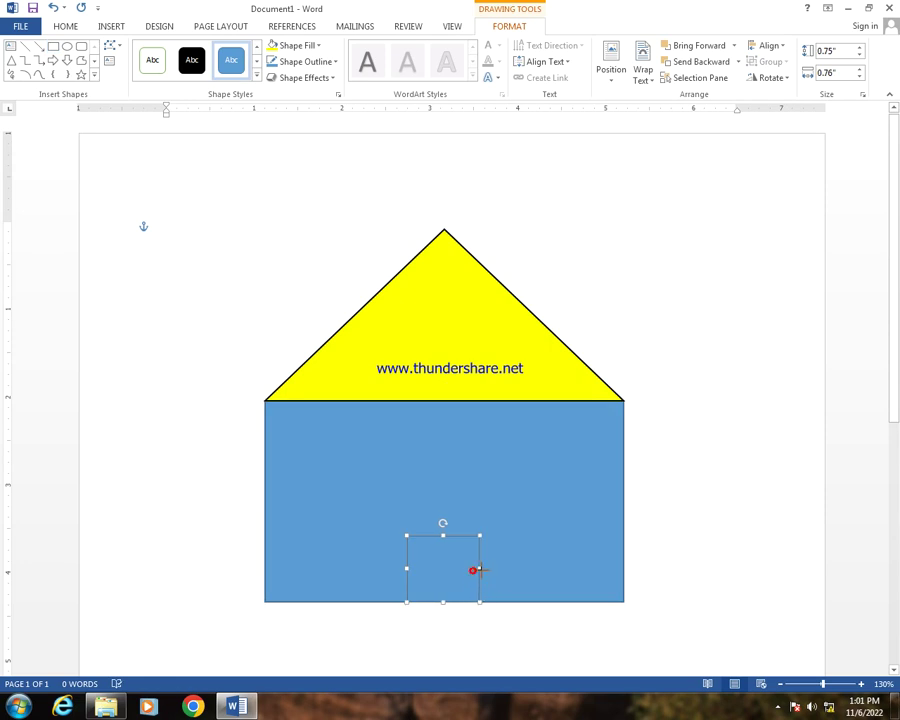
pyautogui.moveTo(474, 569); pyautogui.dragTo(484, 569)
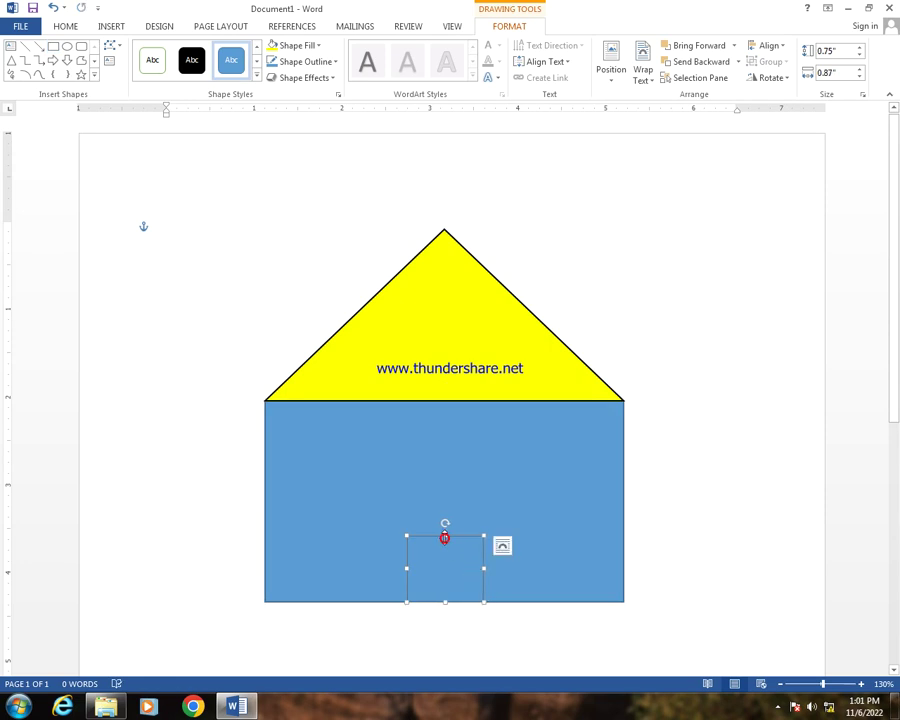
pyautogui.moveTo(445, 536); pyautogui.dragTo(446, 490)
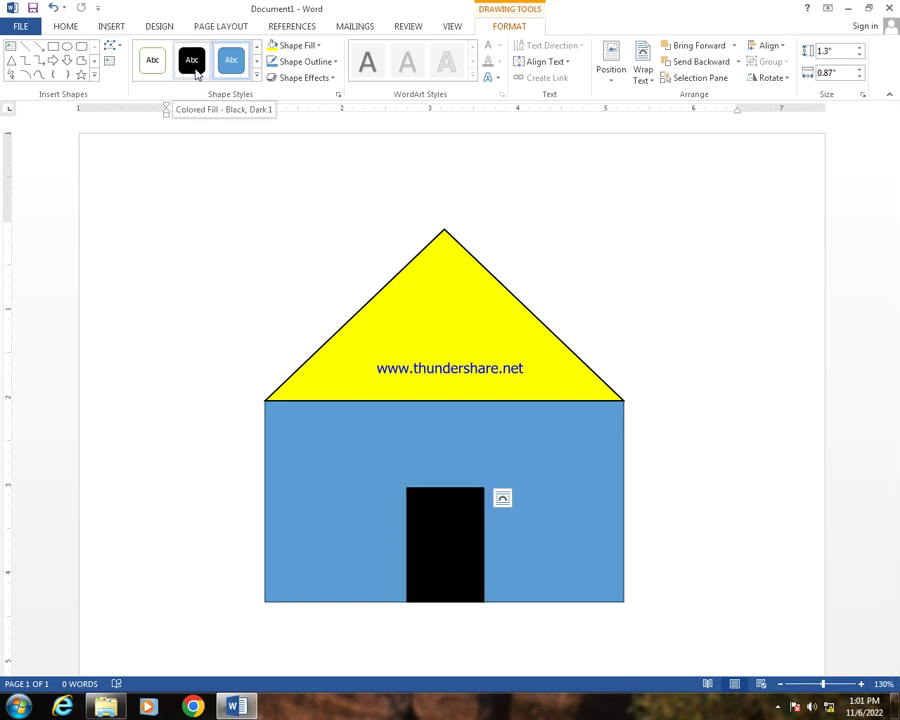
pyautogui.click(194, 66)
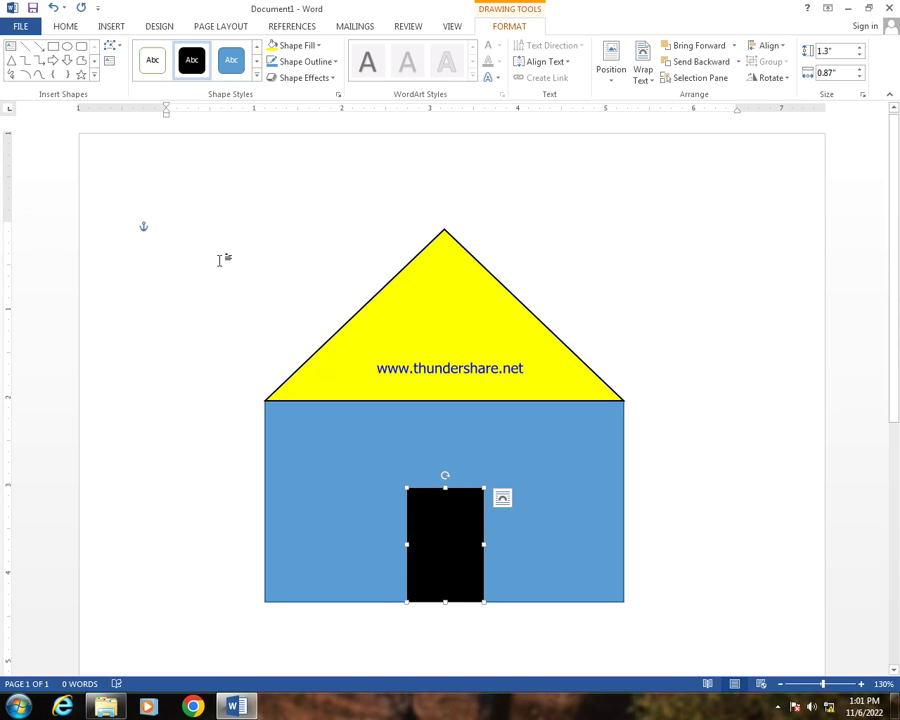
# Draw a tiny 0.18" by 0.11" white oval doorknob near the door's right edge.
pyautogui.click(67, 47)
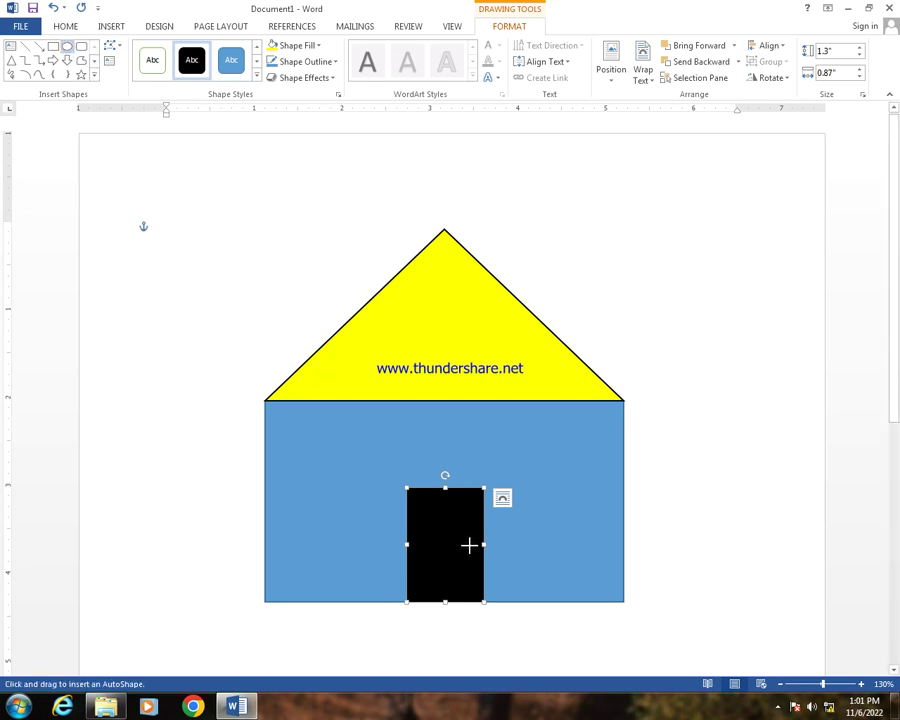
pyautogui.moveTo(471, 538); pyautogui.dragTo(483, 551)
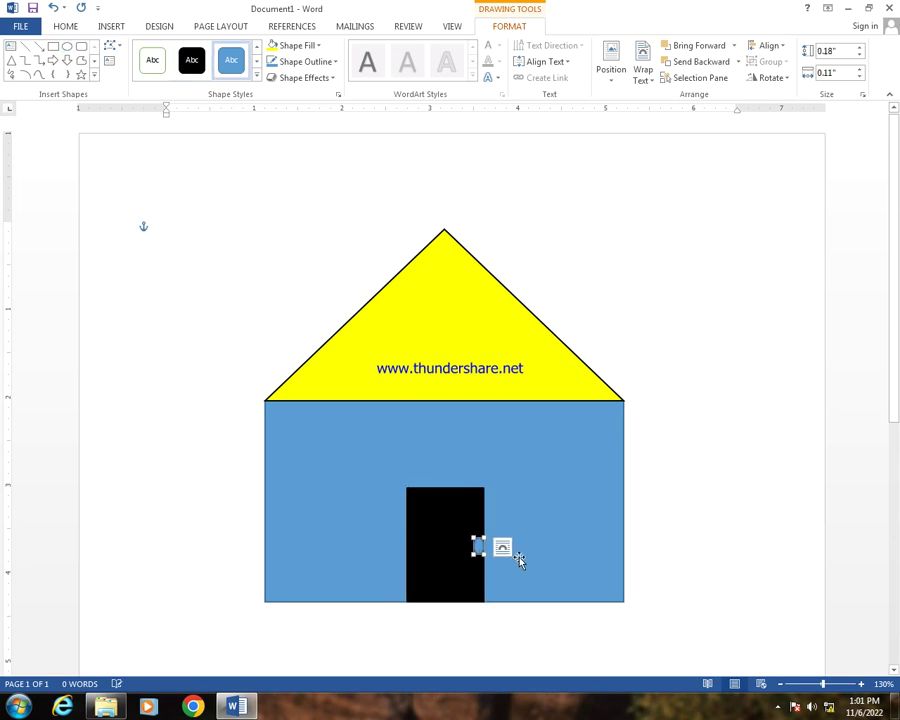
pyautogui.click(153, 62)
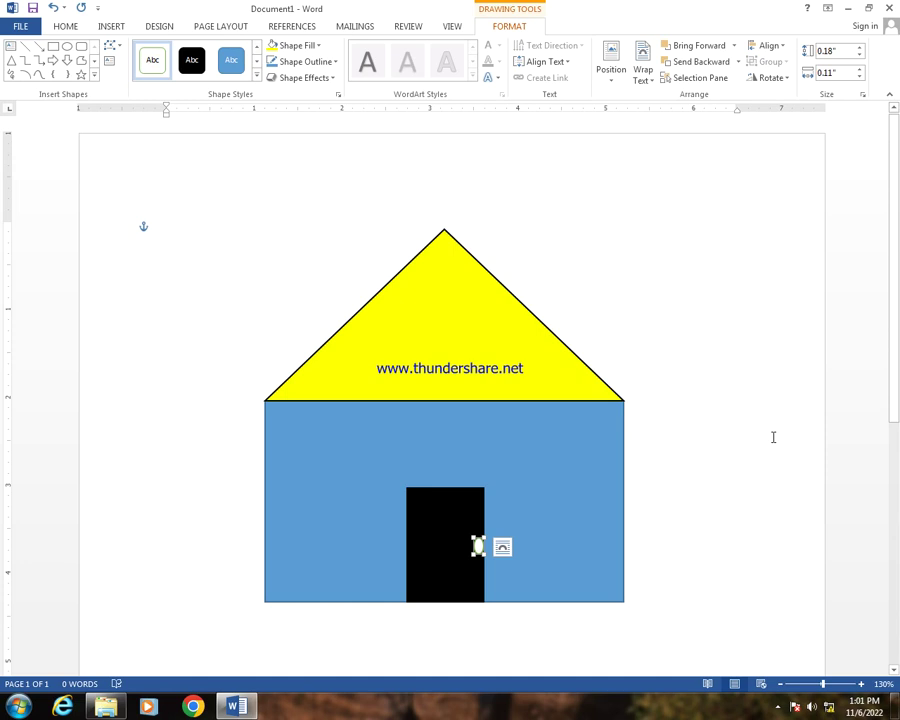
# Draw a 0.41" by 0.78" orange rectangle window on the wall right of the door.
pyautogui.click(95, 75)
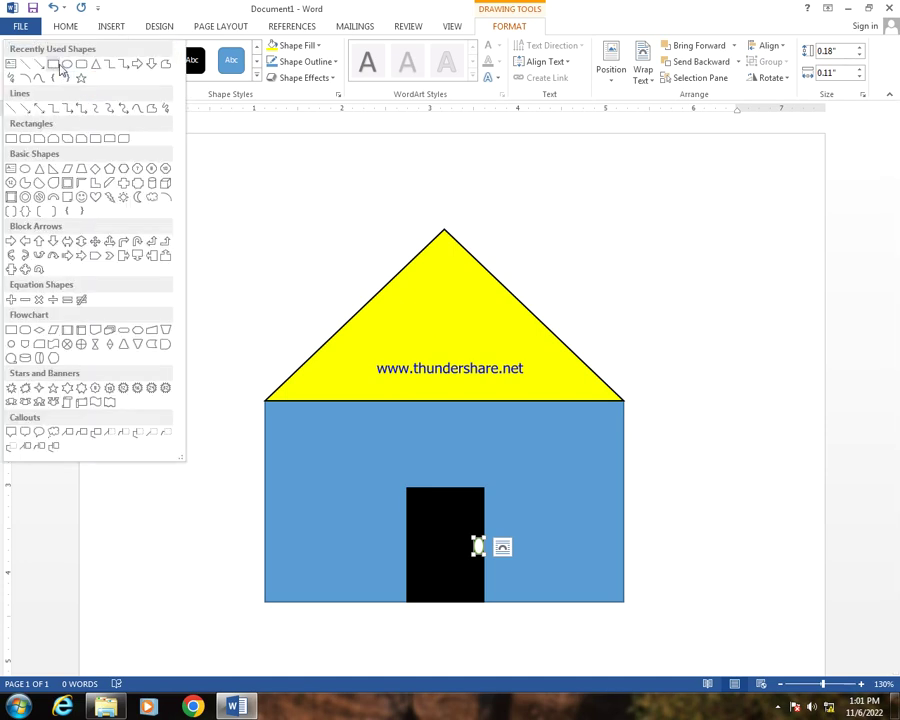
pyautogui.click(54, 66)
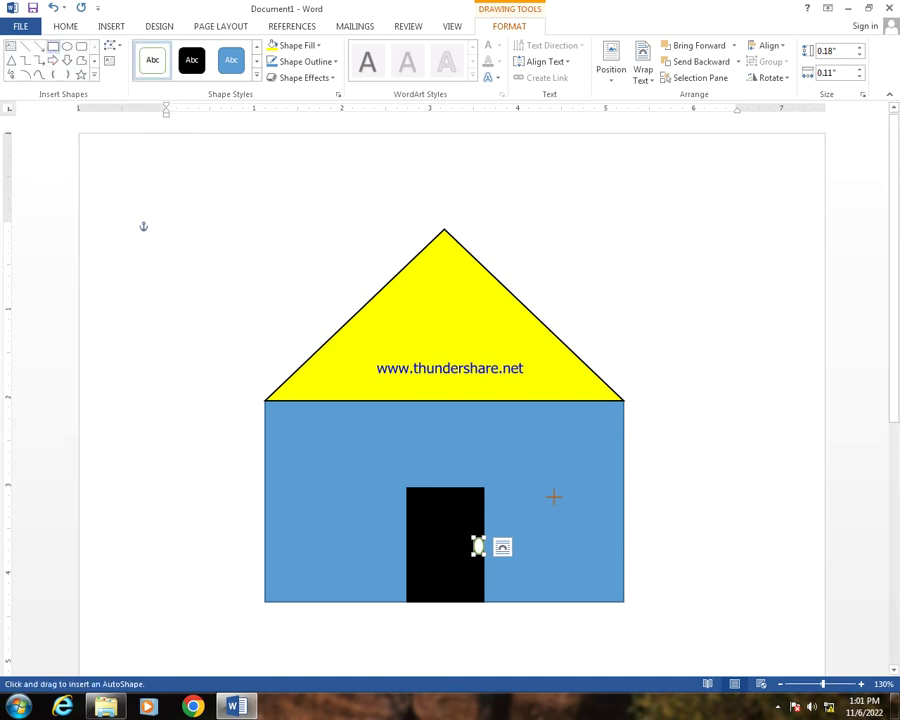
pyautogui.moveTo(543, 480); pyautogui.dragTo(612, 516)
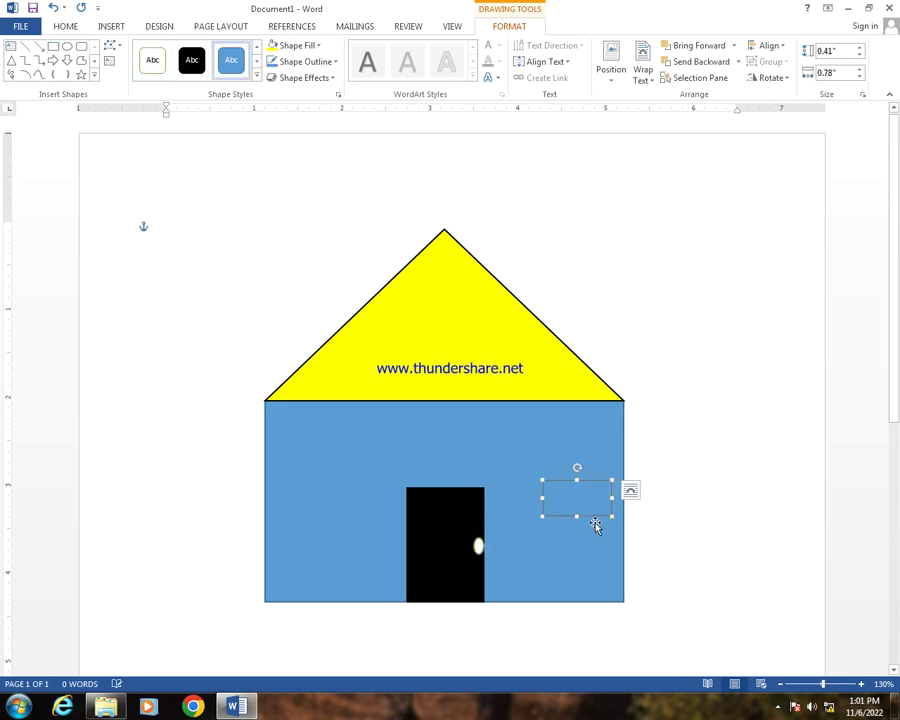
pyautogui.click(320, 45)
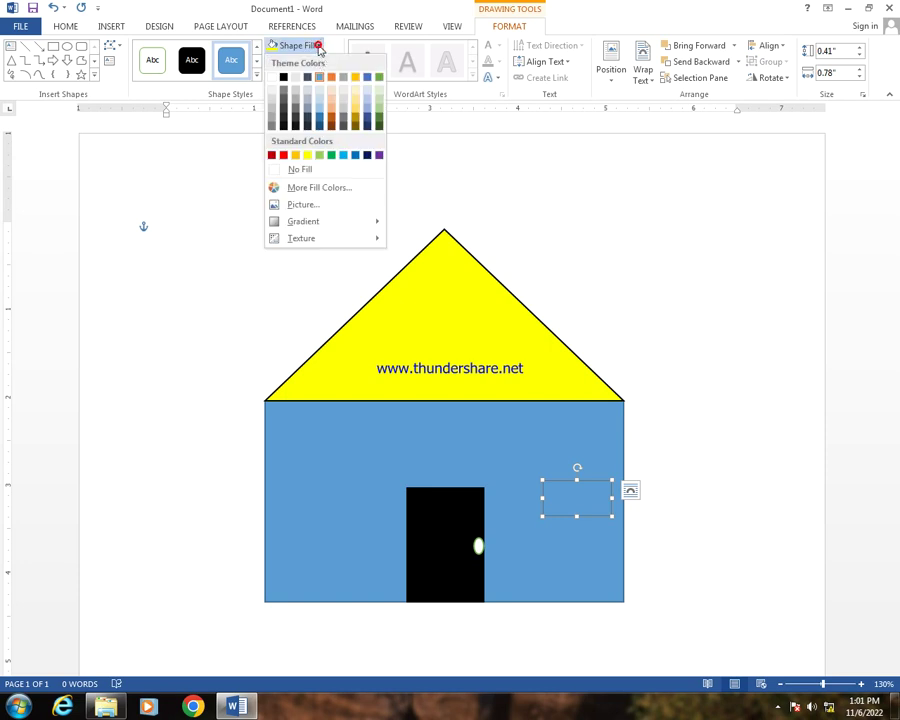
pyautogui.click(331, 78)
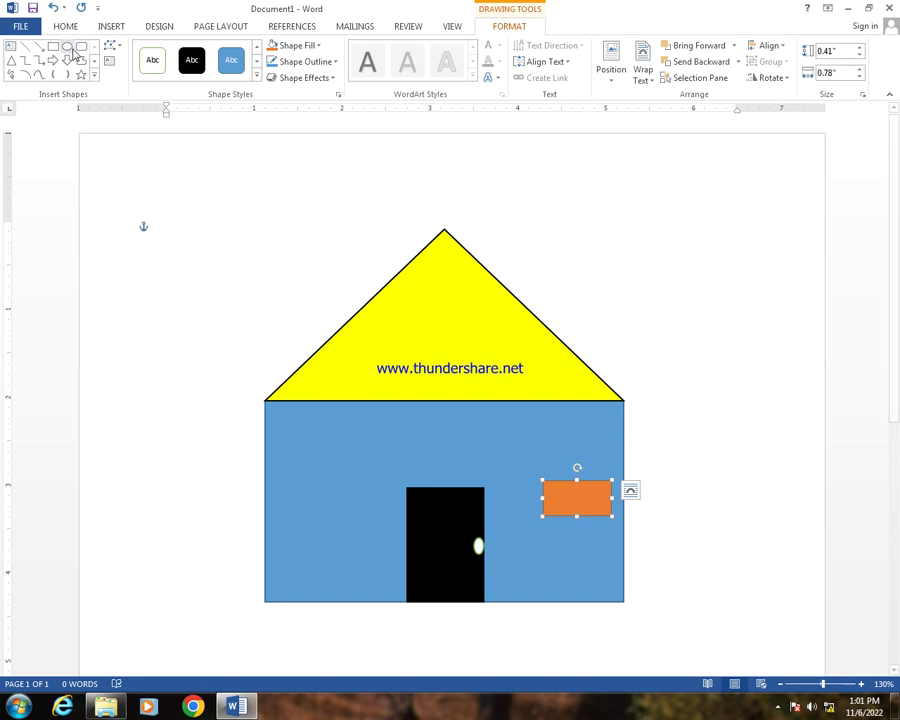
# Draw a 2.42" by 0.87" light green rectangle running down from the door as a path.
pyautogui.click(95, 74)
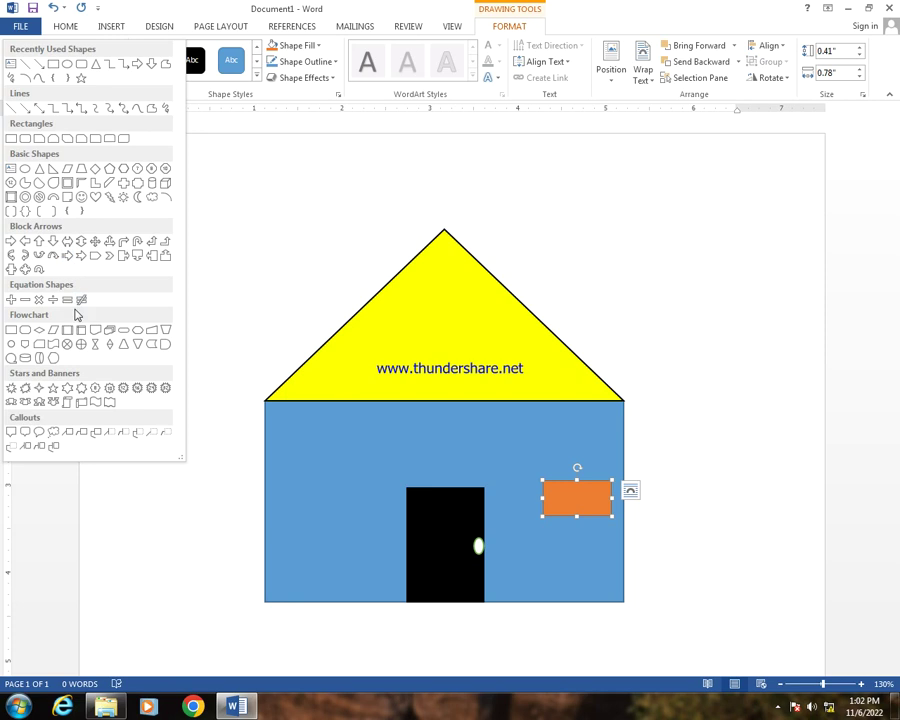
pyautogui.click(11, 329)
pyautogui.scroll(-3, 440, 600)
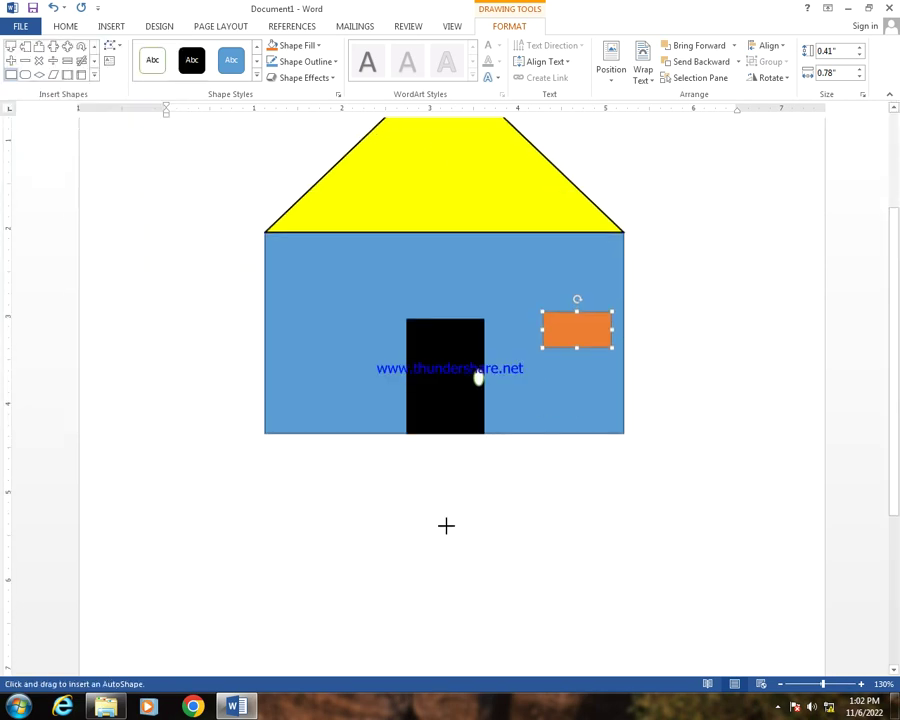
pyautogui.moveTo(406, 433)
pyautogui.mouseDown()
pyautogui.moveTo(451, 577)
pyautogui.moveTo(485, 616)
pyautogui.moveTo(446, 645)
pyautogui.mouseUp()
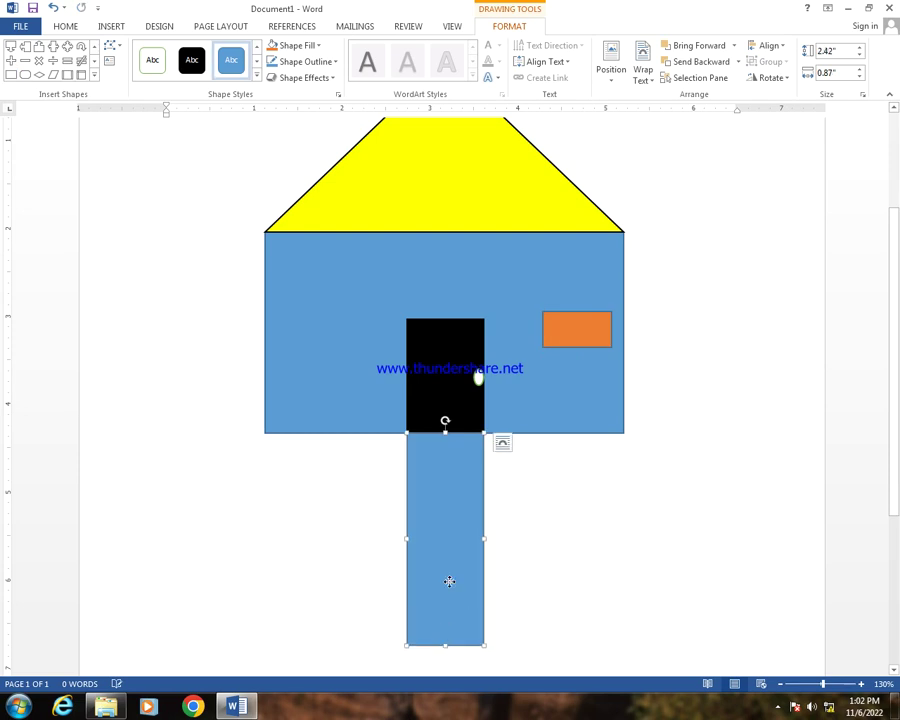
pyautogui.click(319, 46)
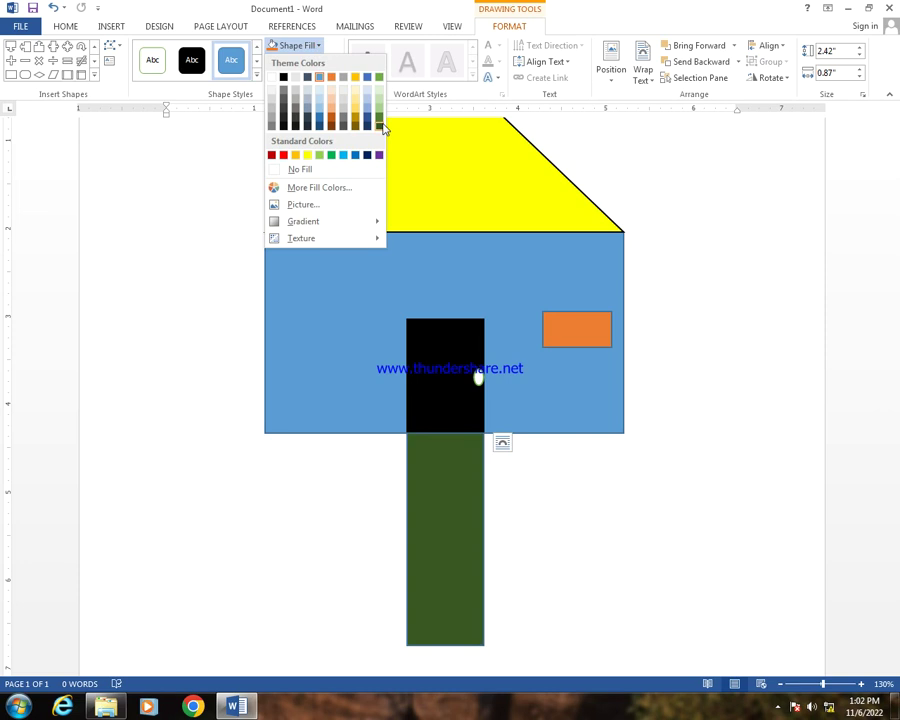
pyautogui.click(380, 109)
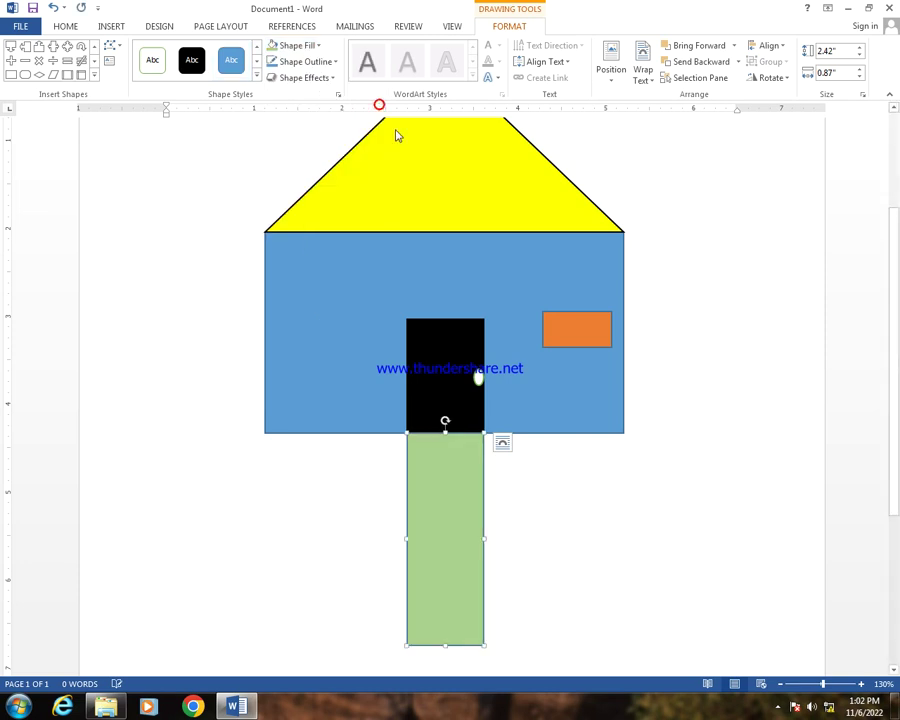
pyautogui.scroll(1, 668, 452)
pyautogui.scroll(1, 671, 455)
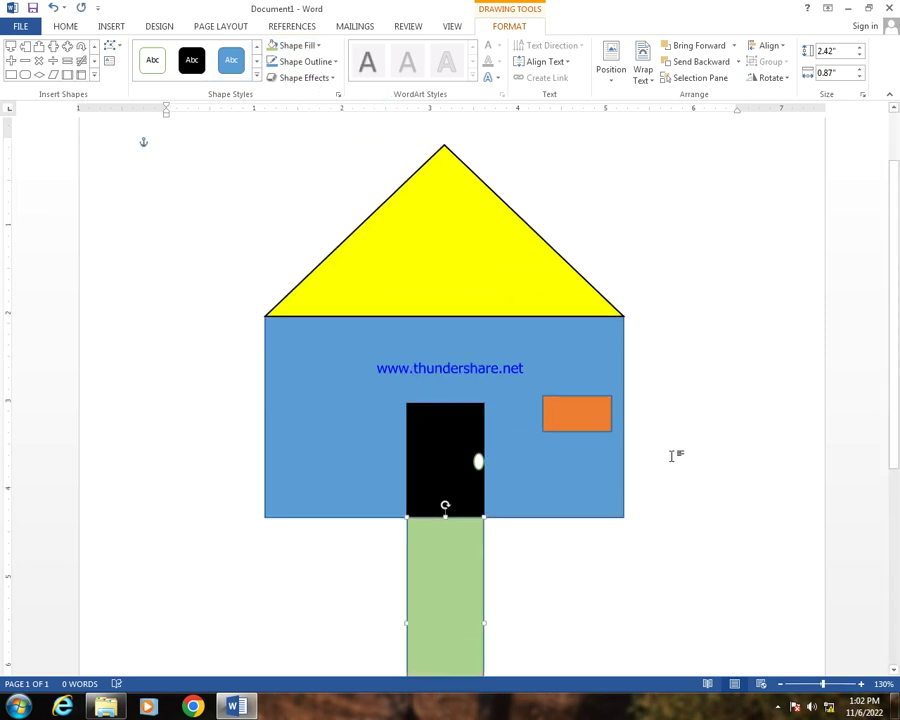
# Add the text 'Sweet Home' inside the yellow roof triangle and select it.
pyautogui.click(454, 245)
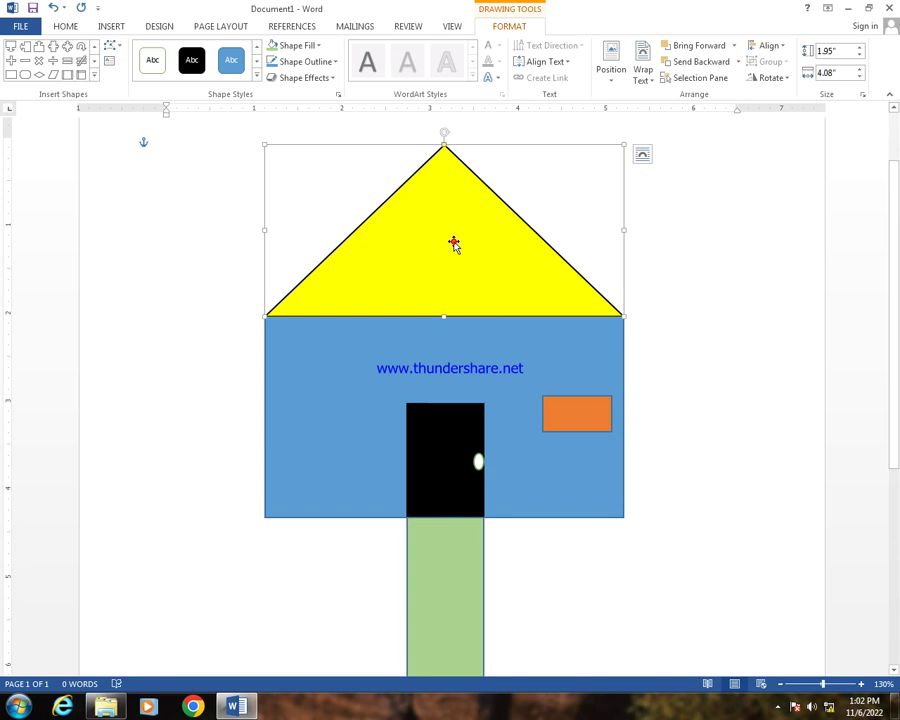
pyautogui.rightClick(453, 242)
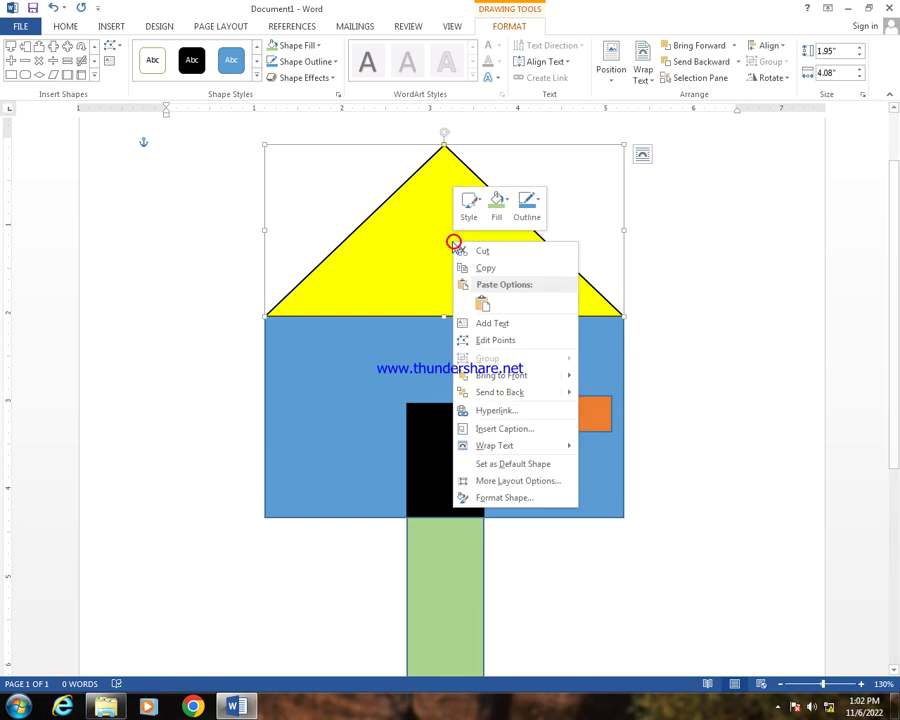
pyautogui.click(484, 323)
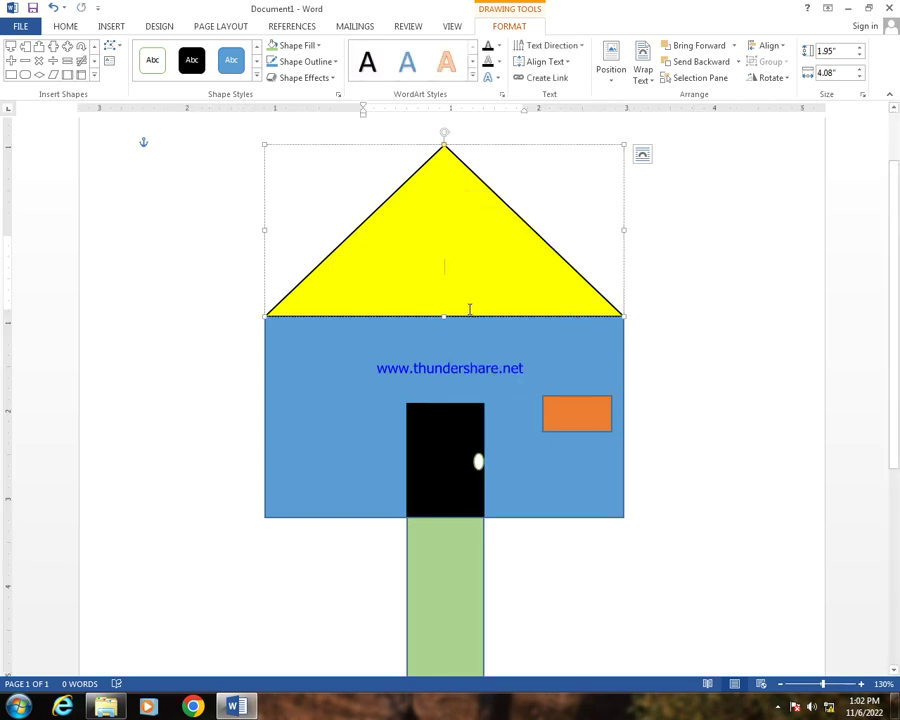
pyautogui.write('S')
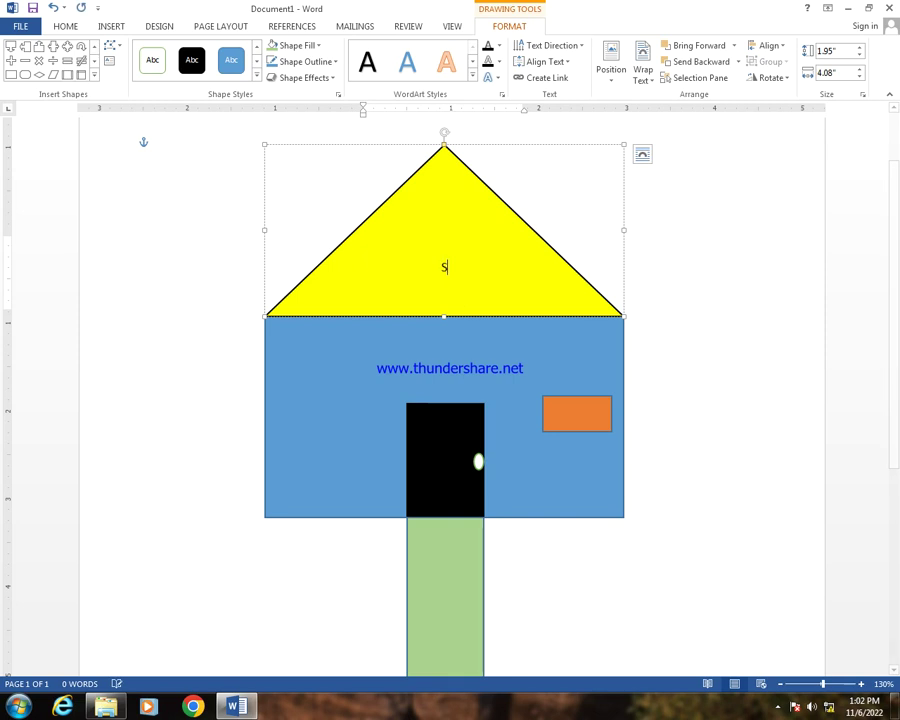
pyautogui.write('weet')
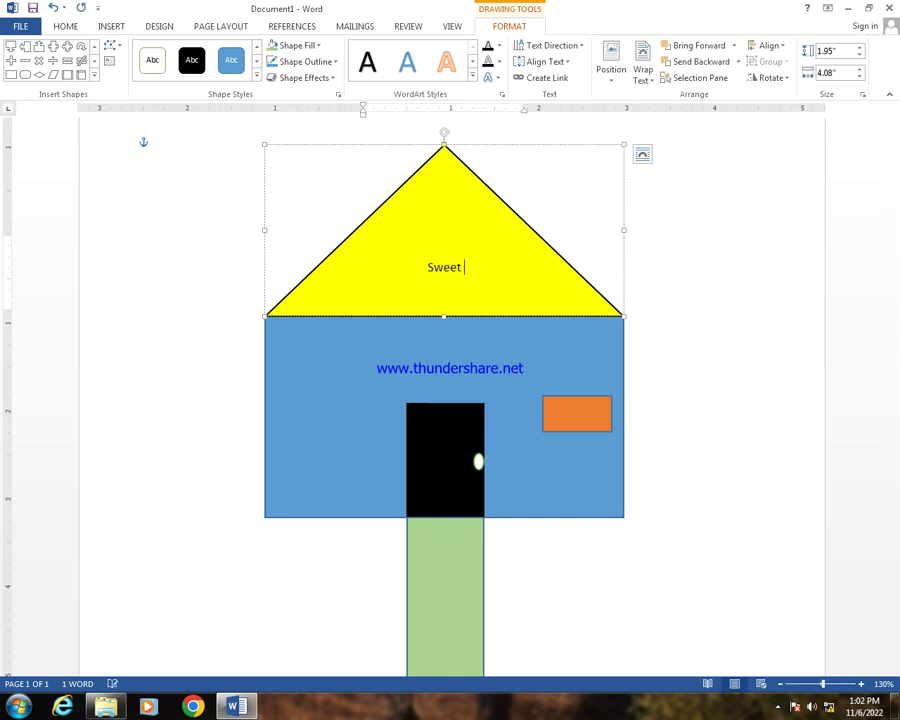
pyautogui.write(' Hom')
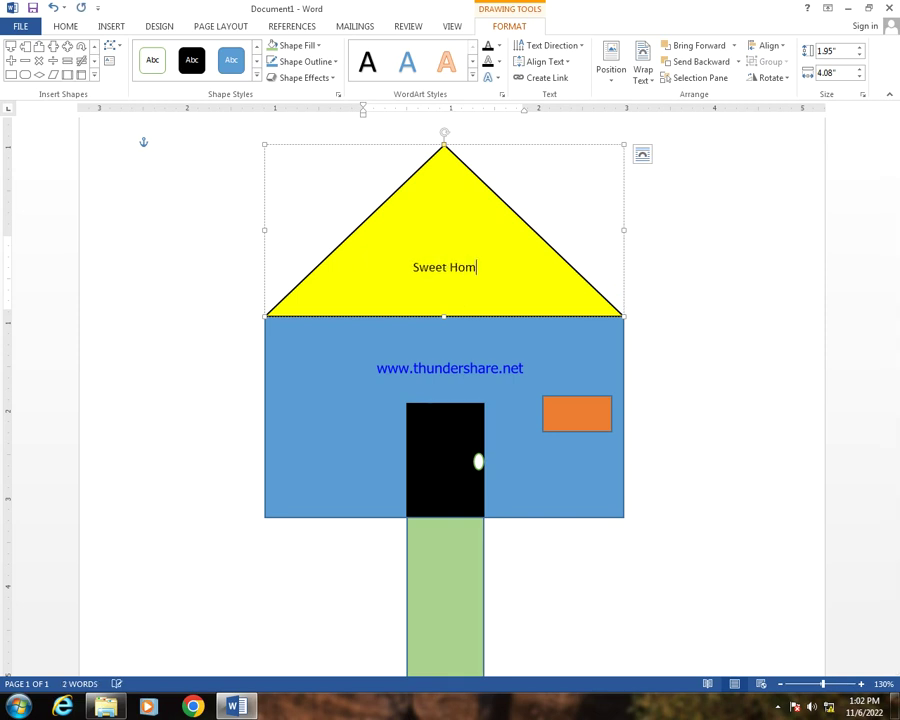
pyautogui.write('e')
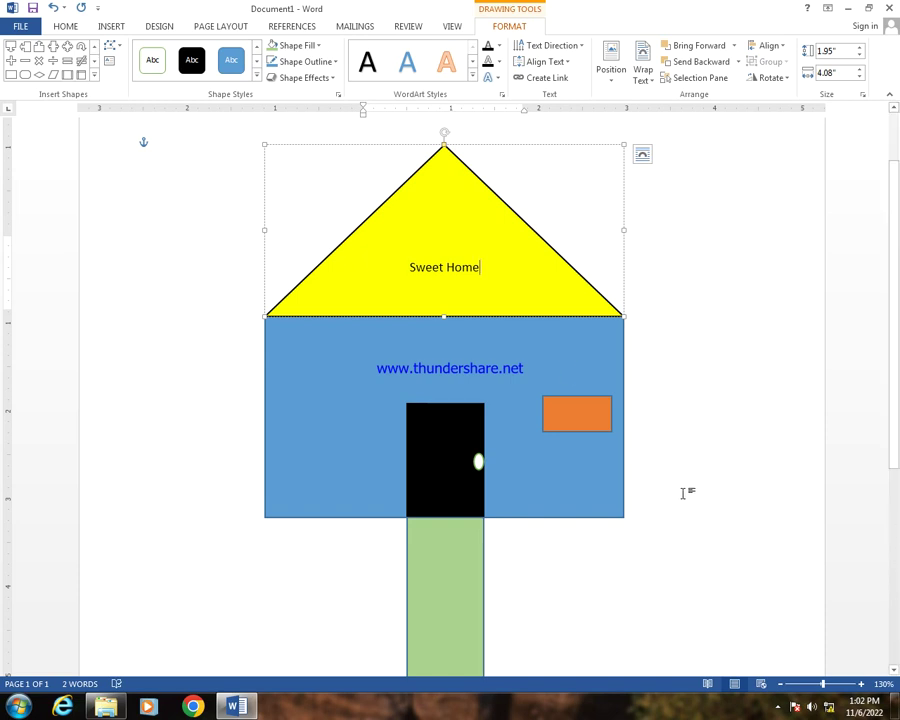
pyautogui.moveTo(483, 261); pyautogui.dragTo(476, 262)
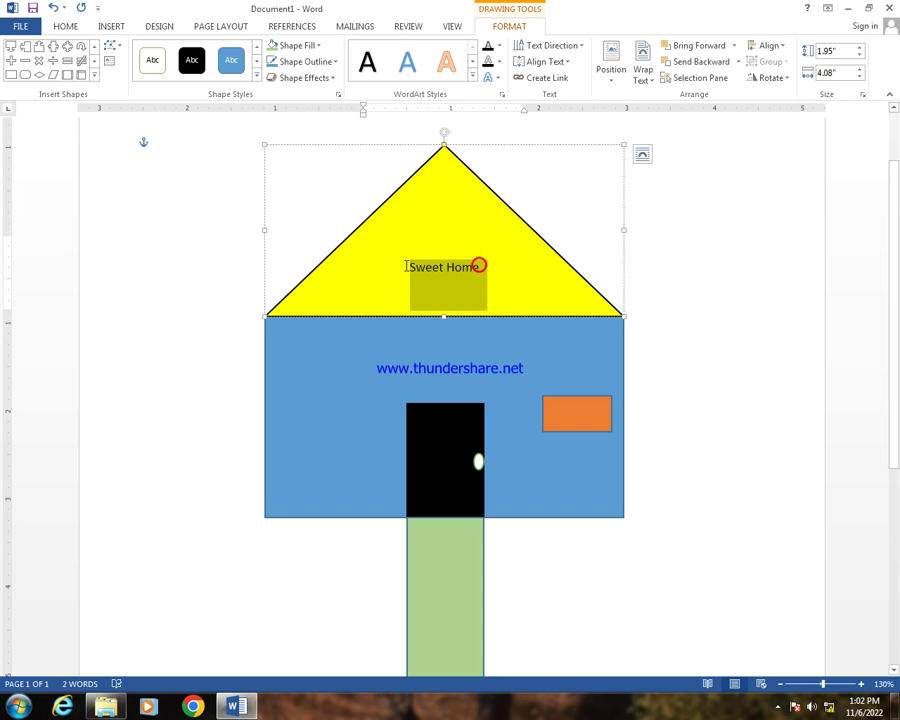
# Format the 'Sweet Home' roof label as bold, size 20, red text.
pyautogui.click(76, 27)
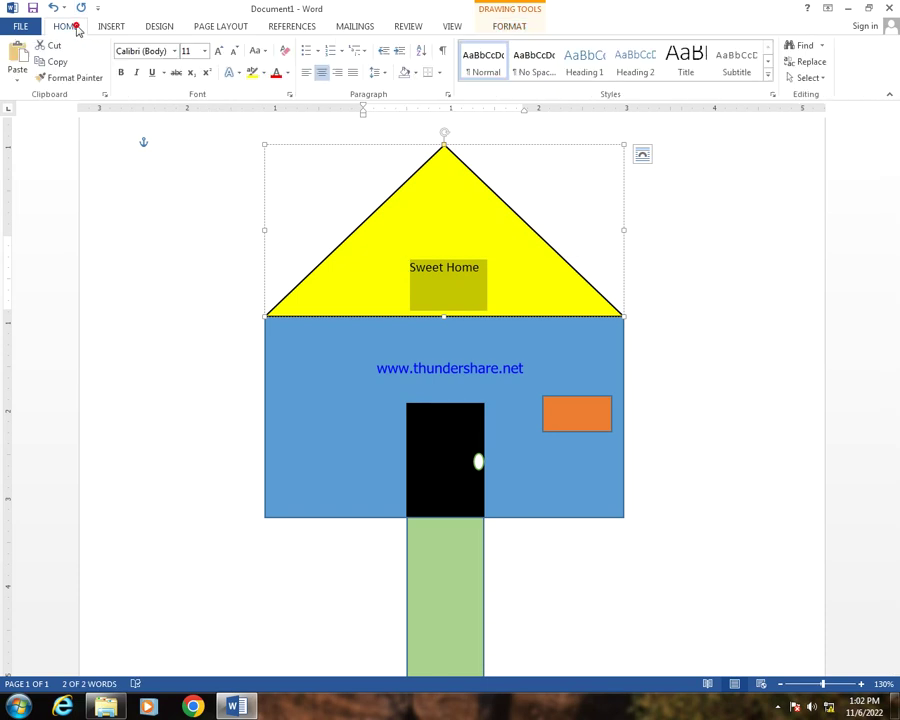
pyautogui.click(121, 73)
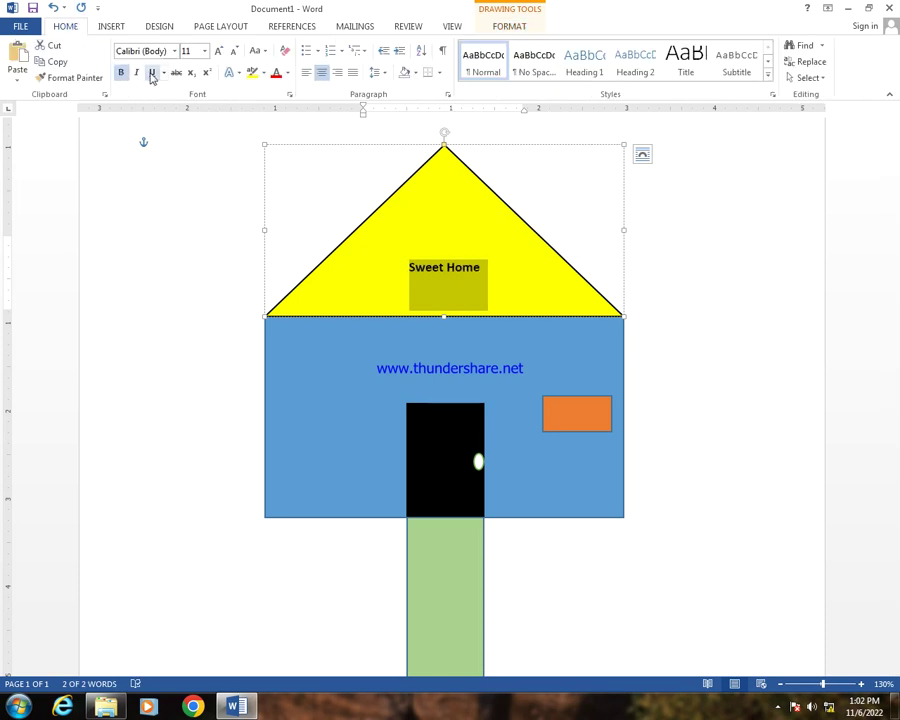
pyautogui.click(220, 51)
pyautogui.click(220, 51)
pyautogui.click(220, 51)
pyautogui.click(220, 51)
pyautogui.click(220, 51)
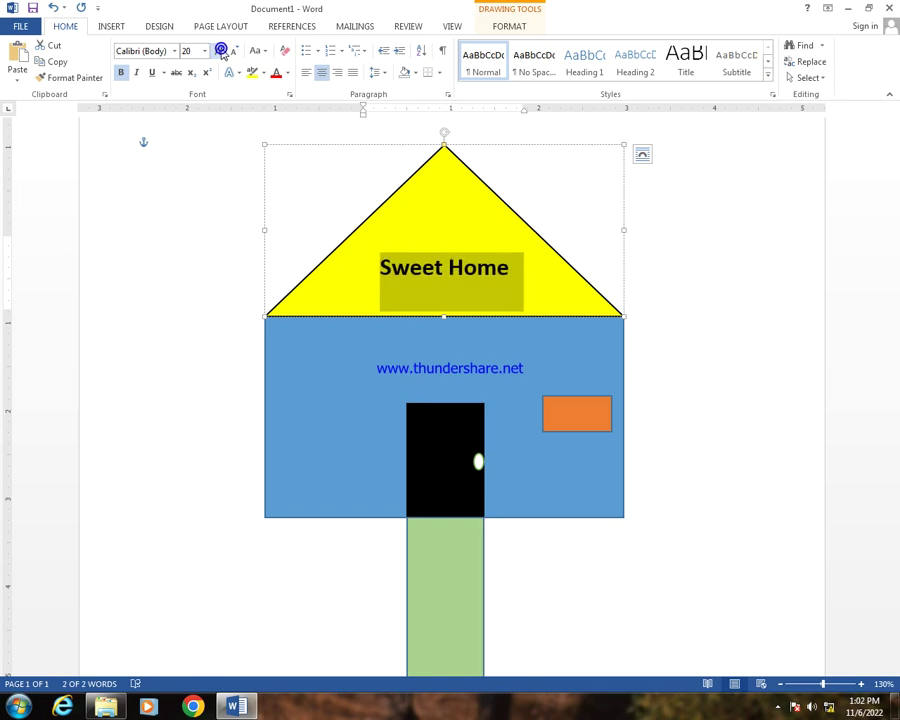
pyautogui.click(279, 75)
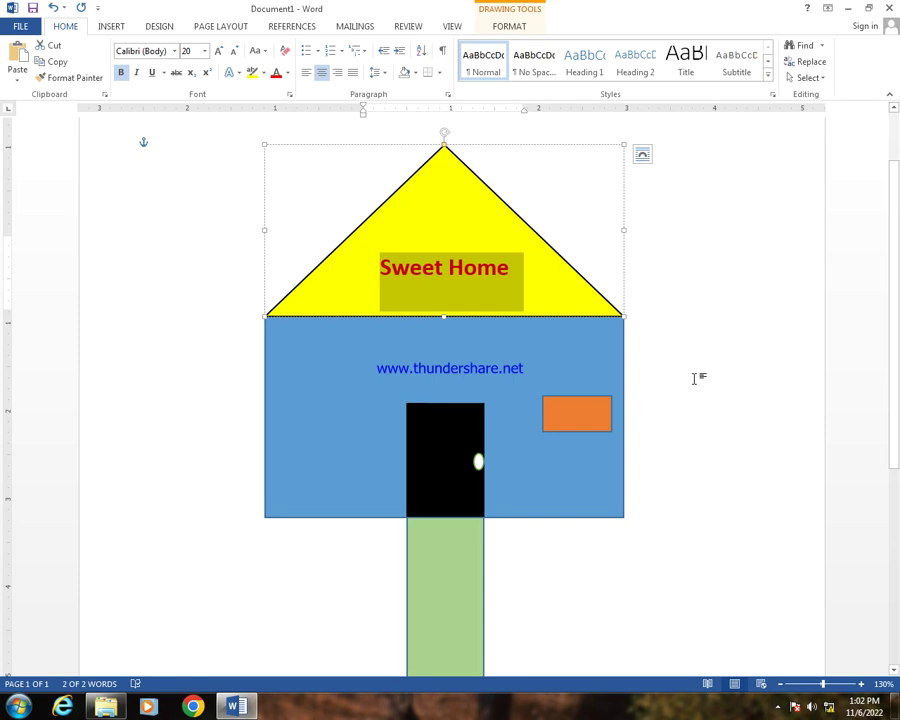
pyautogui.click(693, 376)
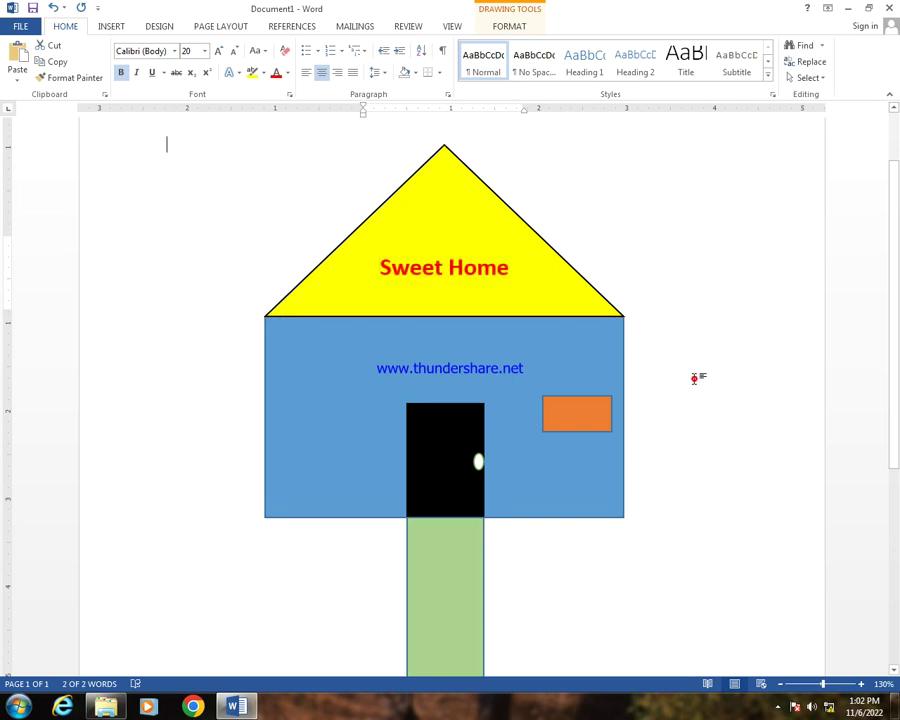
pyautogui.scroll(-2, 738, 513)
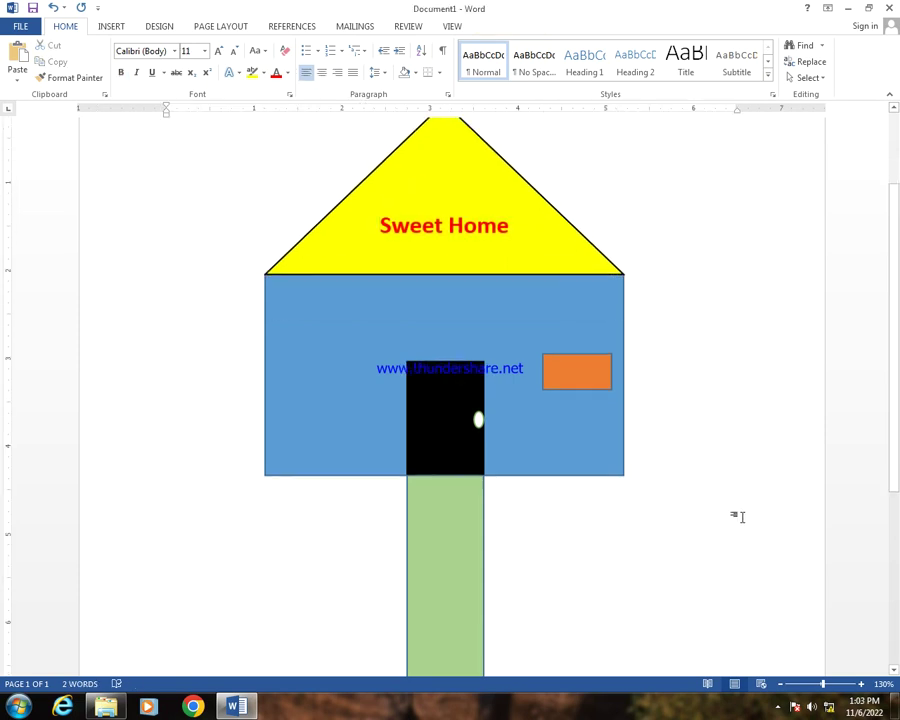
pyautogui.scroll(2, 738, 516)
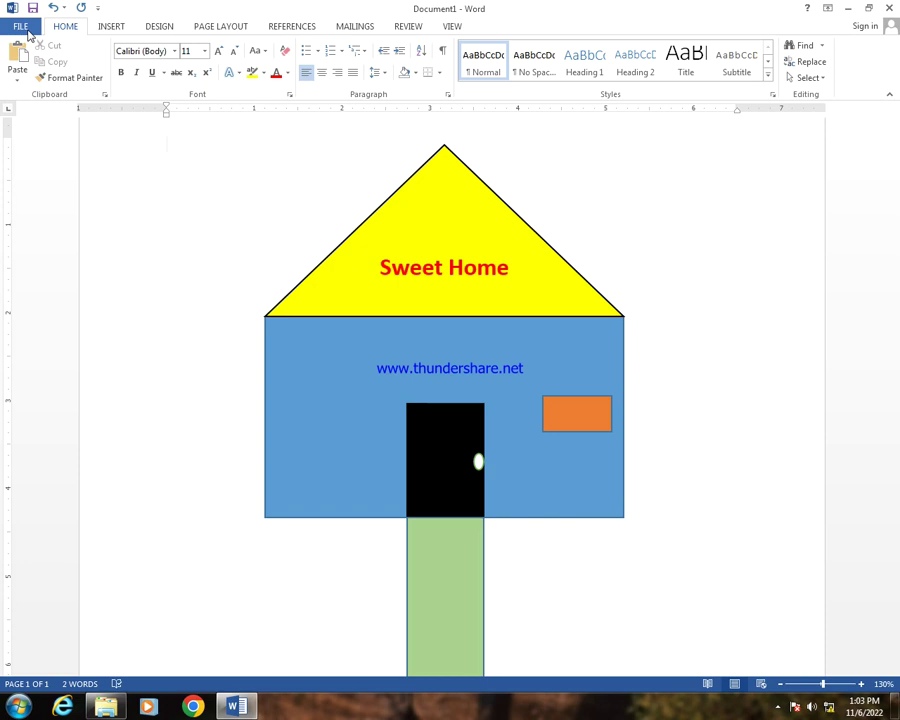
# Save the drawing in Documents as 'Doc1', keeping the Word Document format.
pyautogui.click(22, 27)
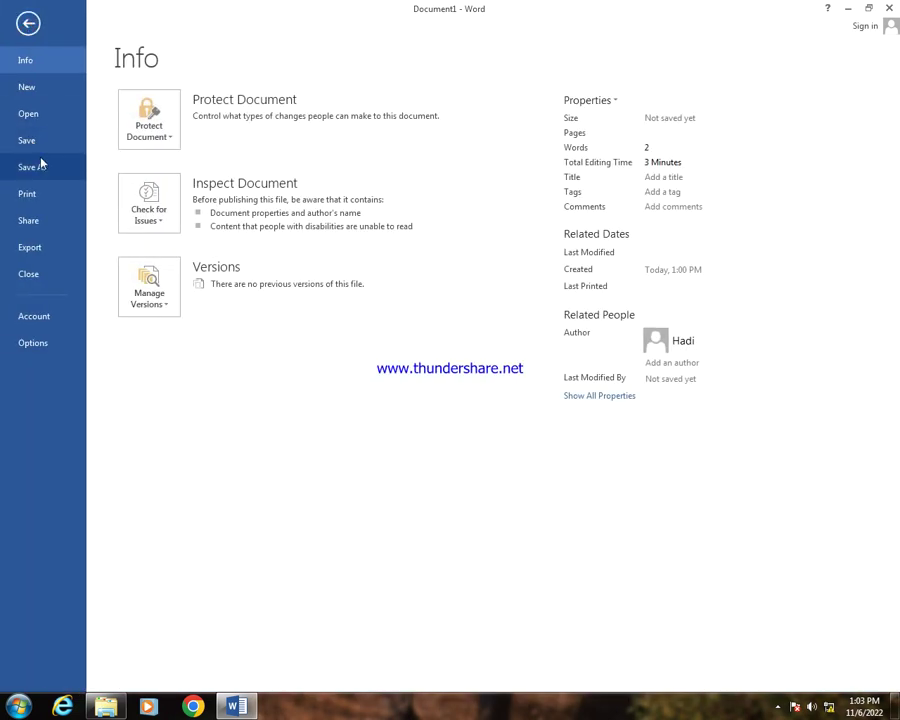
pyautogui.click(36, 142)
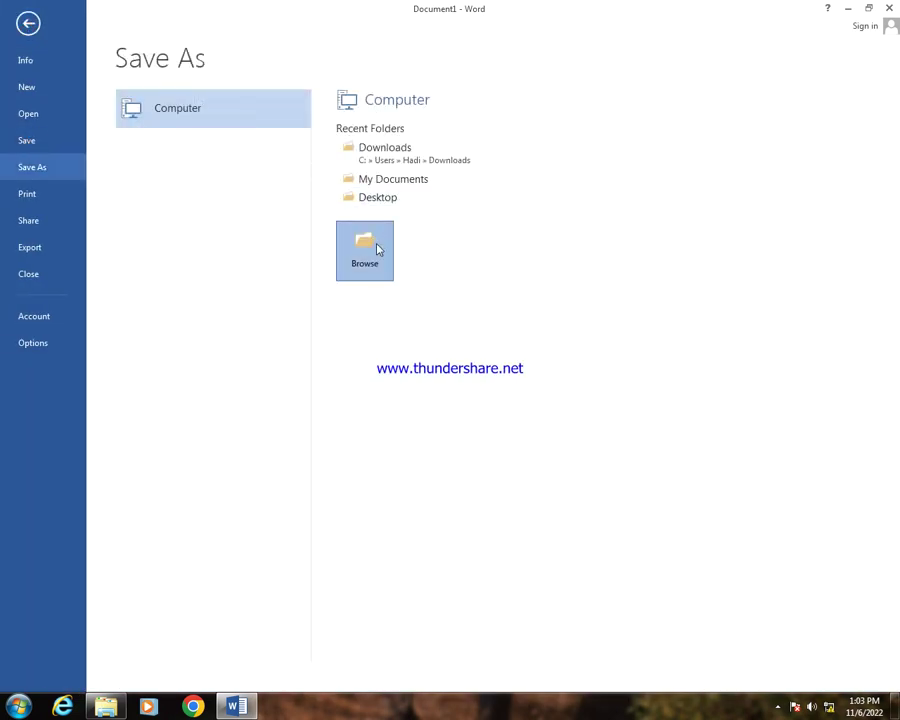
pyautogui.click(376, 248)
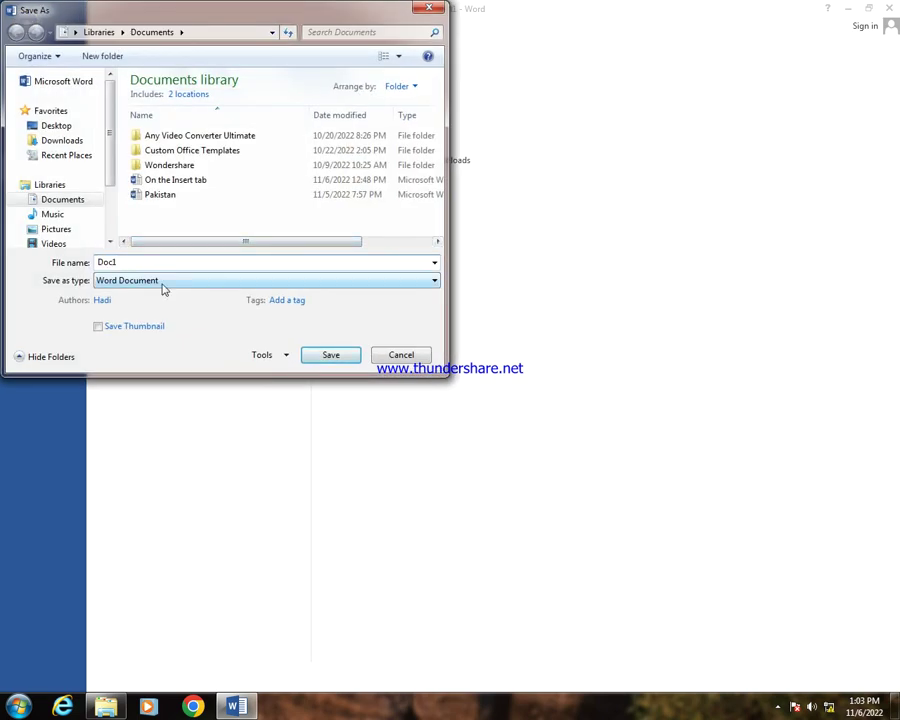
pyautogui.click(163, 281)
pyautogui.click(162, 283)
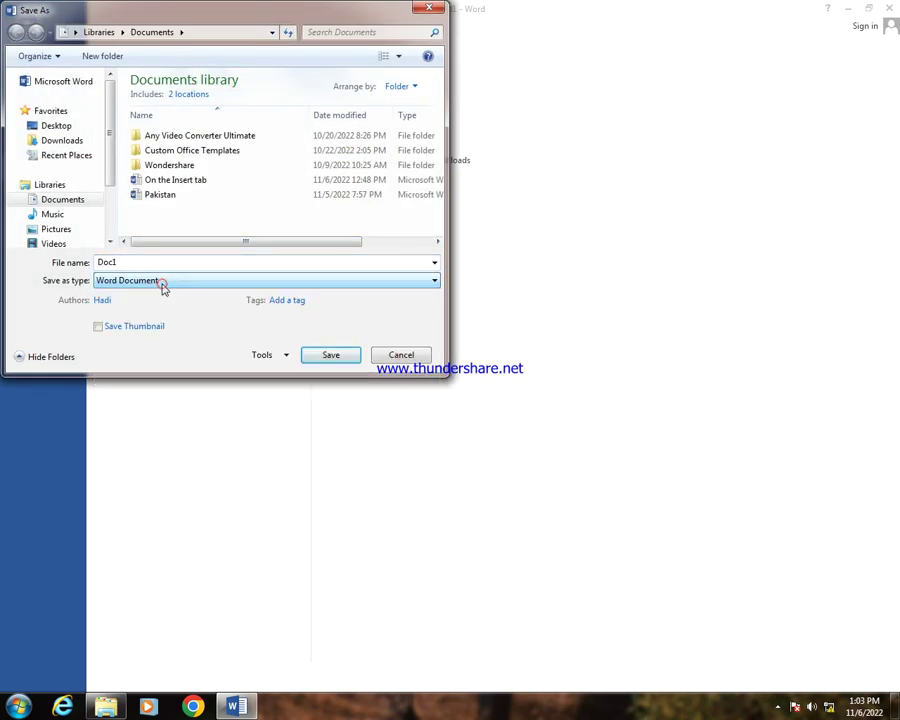
pyautogui.click(162, 283)
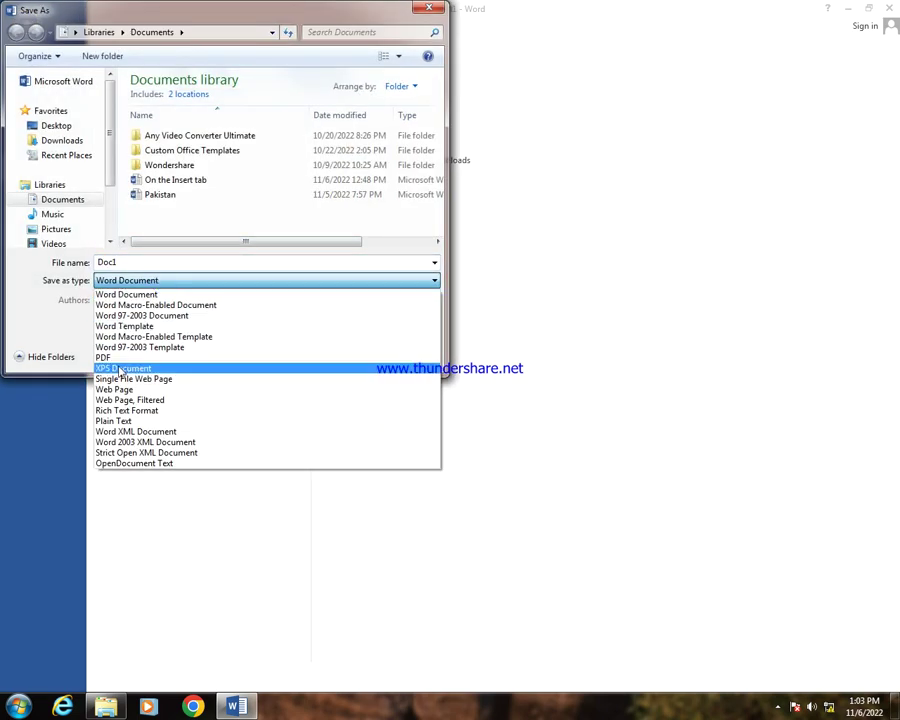
pyautogui.click(227, 281)
pyautogui.click(244, 262)
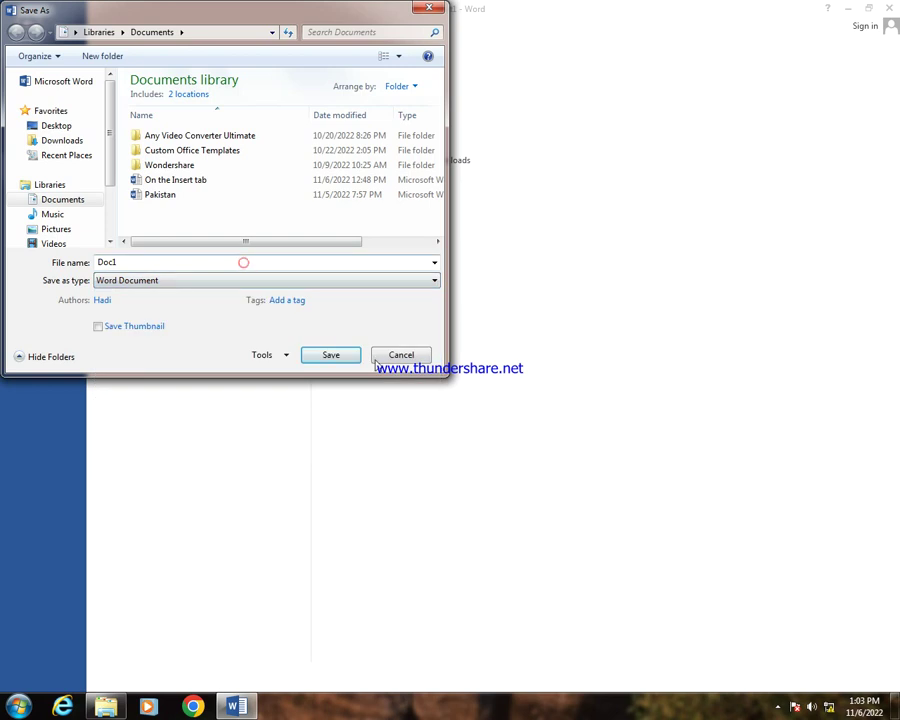
pyautogui.click(342, 355)
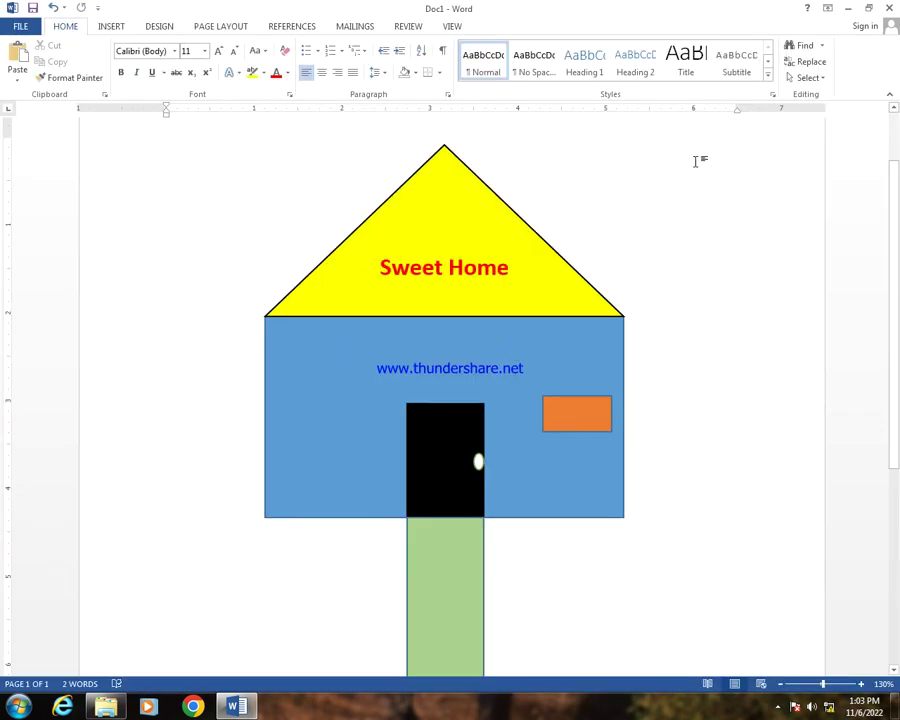
# Open the Free Screen Recorder window from the hidden tray icons.
pyautogui.click(781, 709)
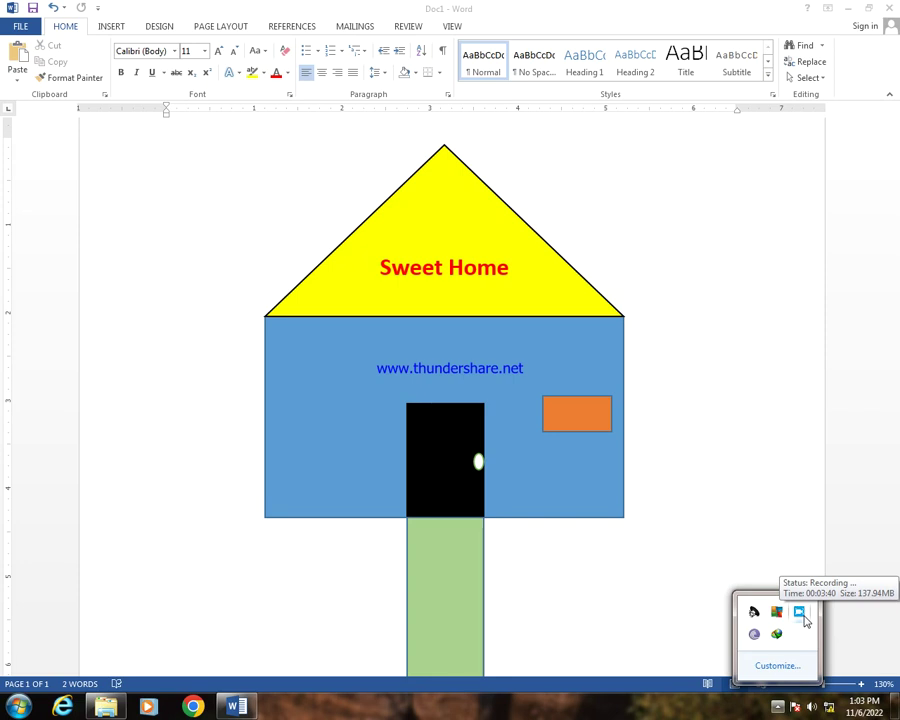
pyautogui.click(805, 620)
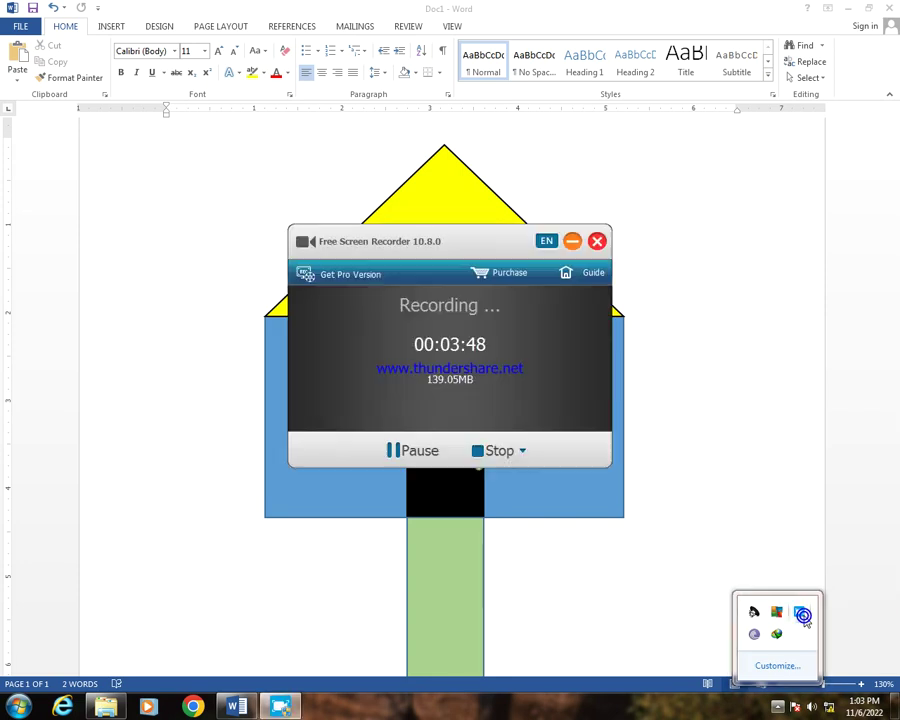